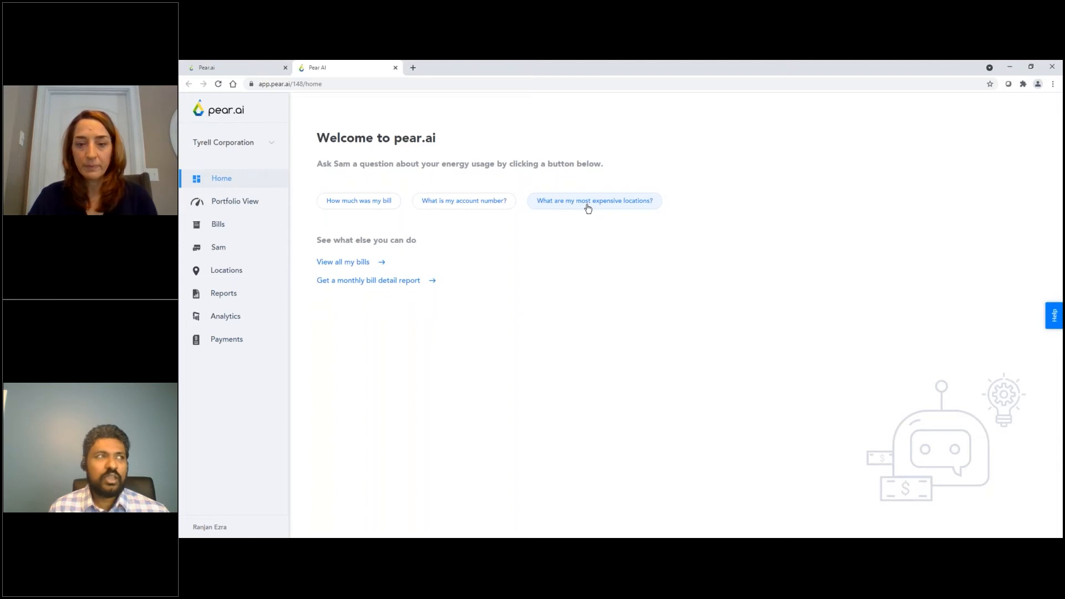
# Ask Sam for the most expensive locations and review the list of other questions Sam can answer.
pyautogui.click(588, 208)
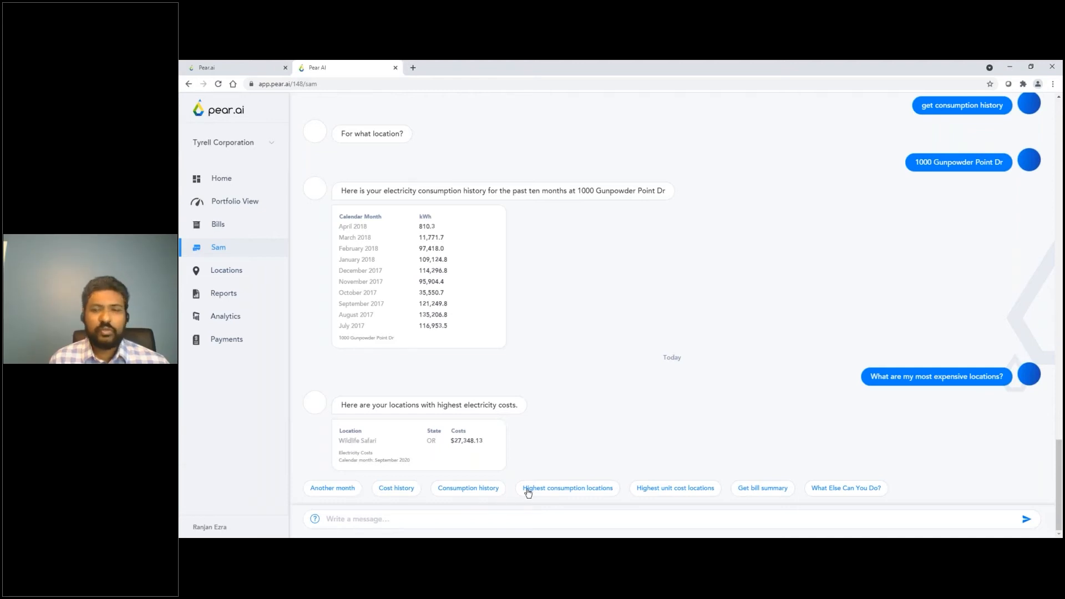
pyautogui.click(828, 494)
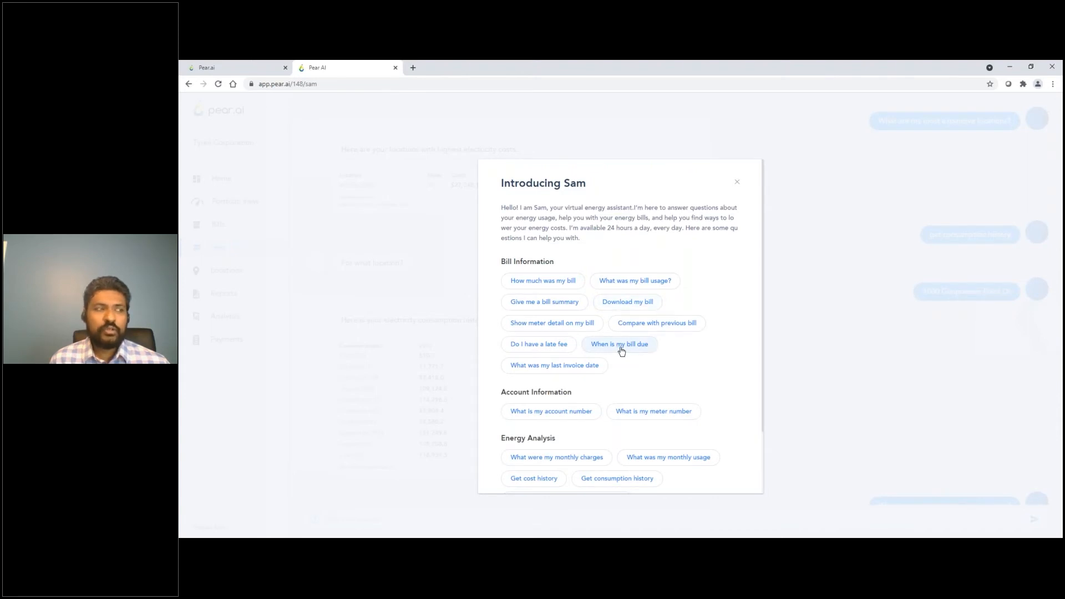
pyautogui.scroll(-2, 621, 351)
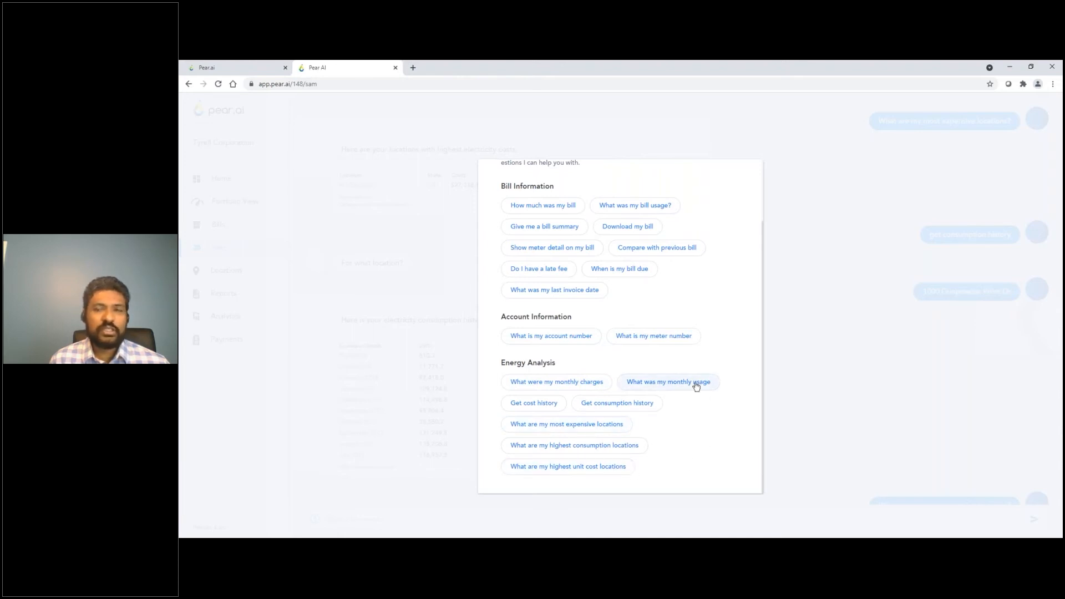
pyautogui.click(850, 343)
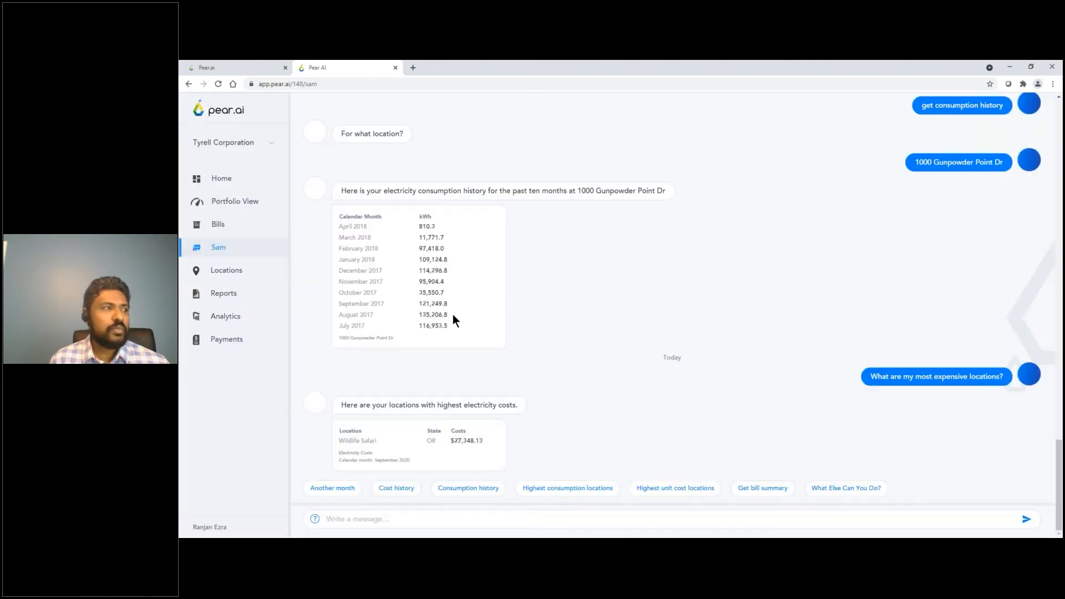
# Ask Sam for the consumption history of the first suggested location.
pyautogui.click(464, 491)
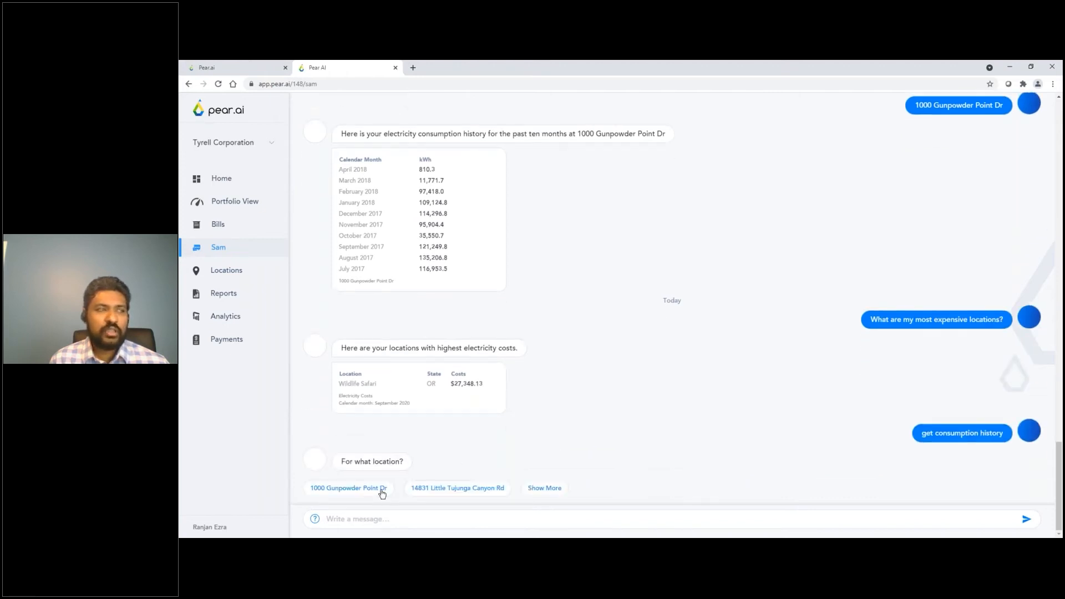
pyautogui.click(382, 490)
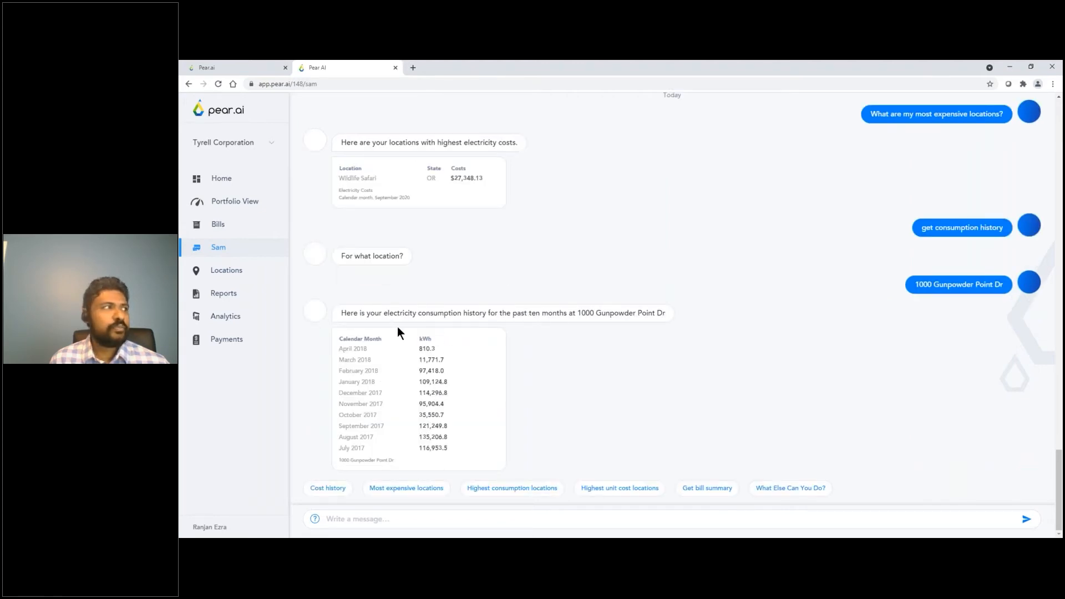
# Go to the Portfolio View and review the widget types offered for a new widget without creating one.
pyautogui.click(254, 208)
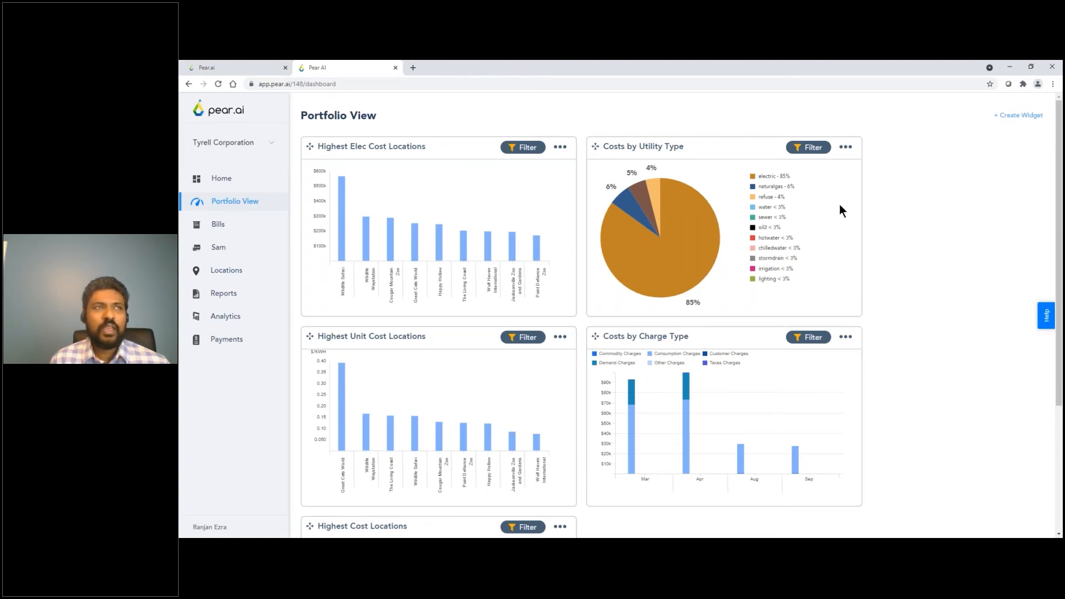
pyautogui.click(1014, 116)
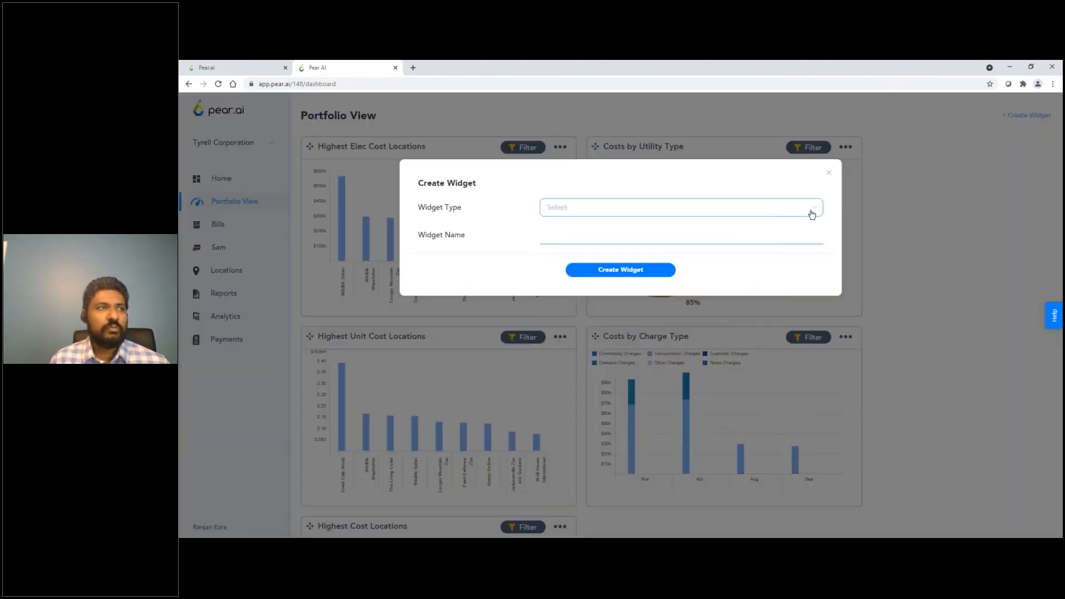
pyautogui.click(818, 209)
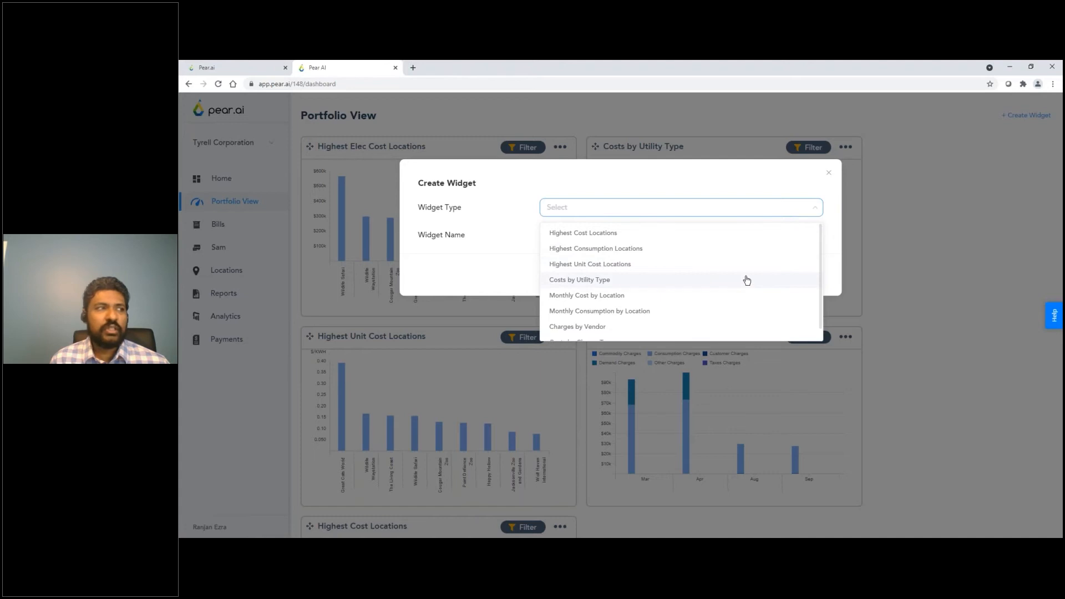
pyautogui.scroll(-1, 702, 327)
pyautogui.scroll(-1, 702, 326)
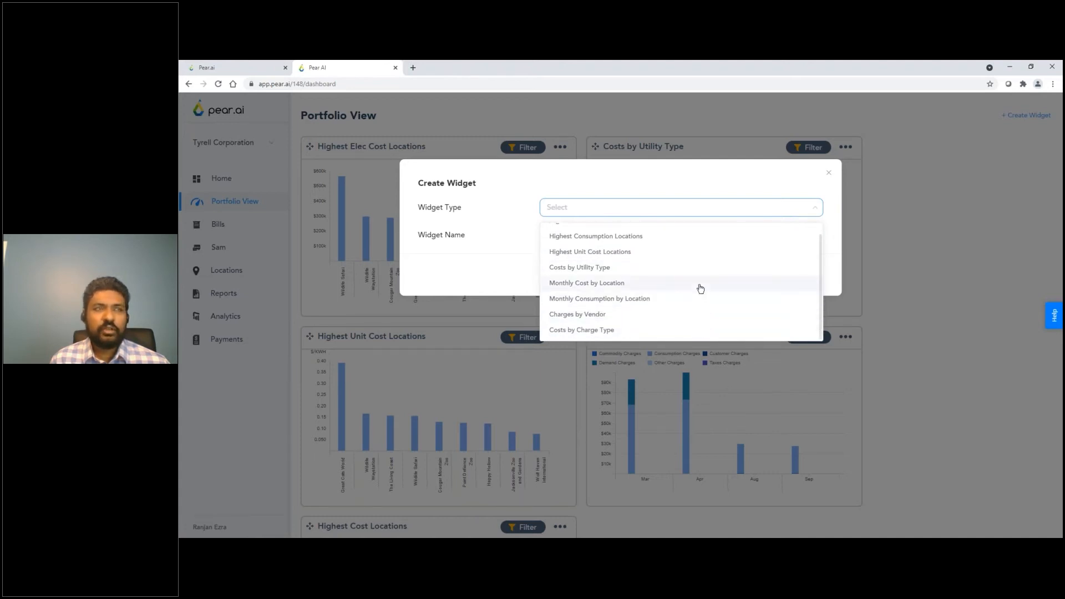
pyautogui.click(720, 184)
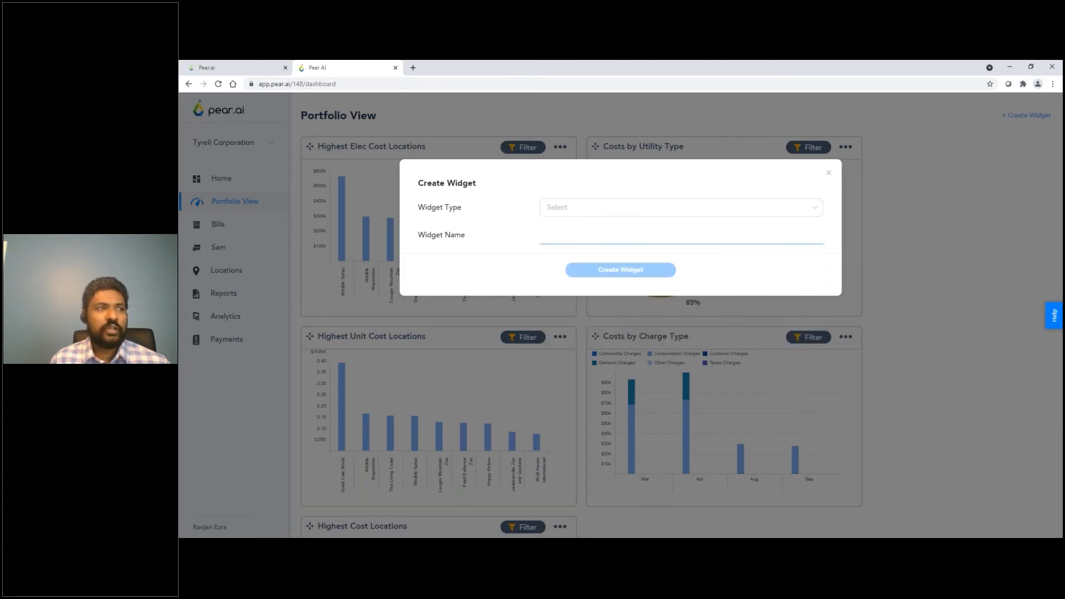
pyautogui.click(828, 175)
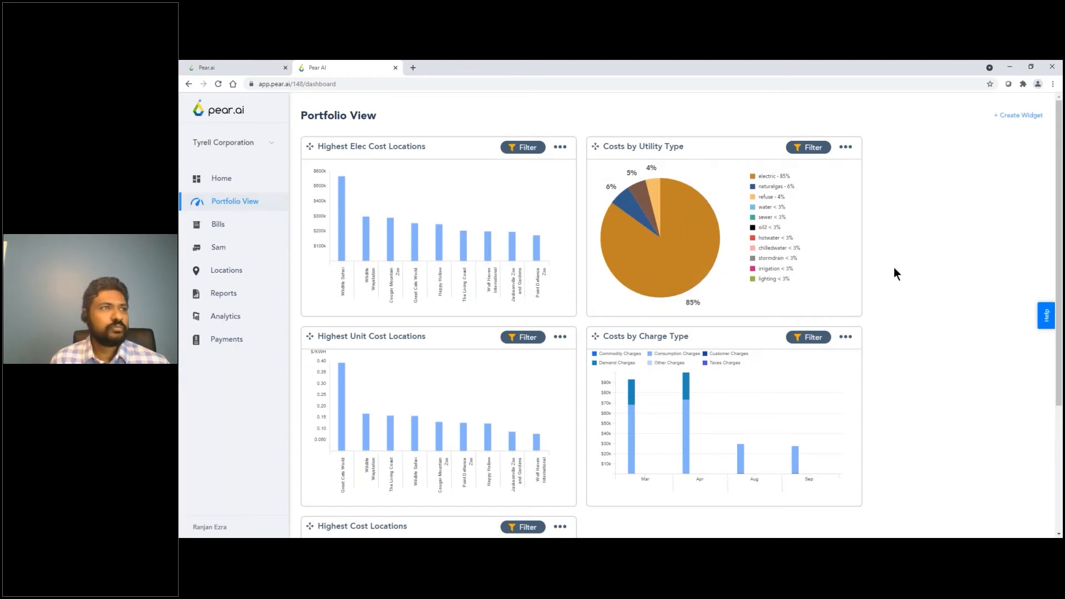
# Examine the Costs by Utility Type widget in full view, including its table data, and return to the portfolio dashboard.
pyautogui.scroll(-1, 894, 269)
pyautogui.scroll(1, 894, 268)
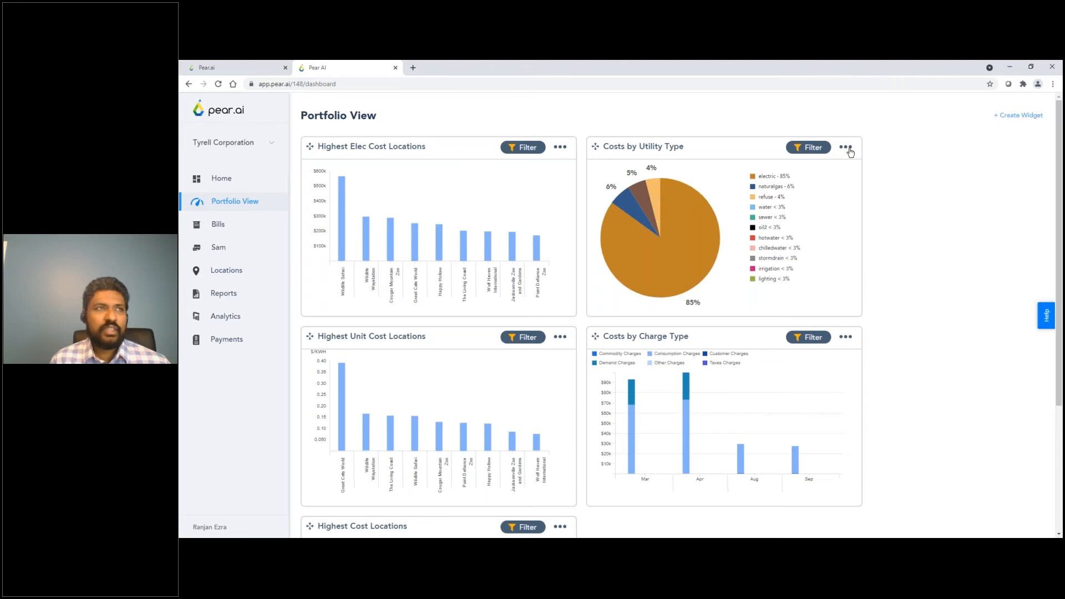
pyautogui.click(848, 149)
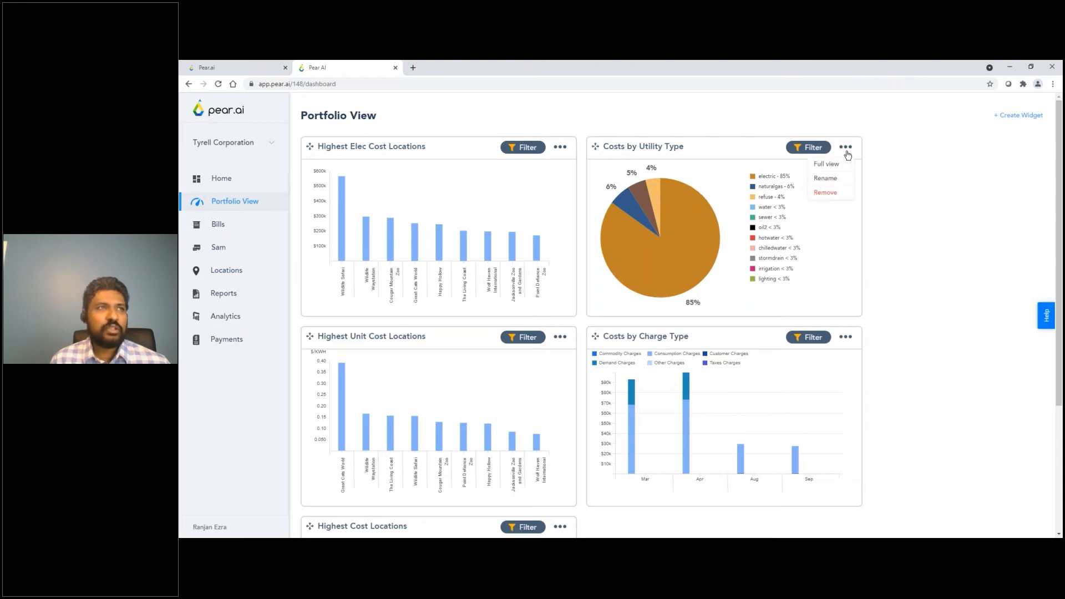
pyautogui.click(841, 165)
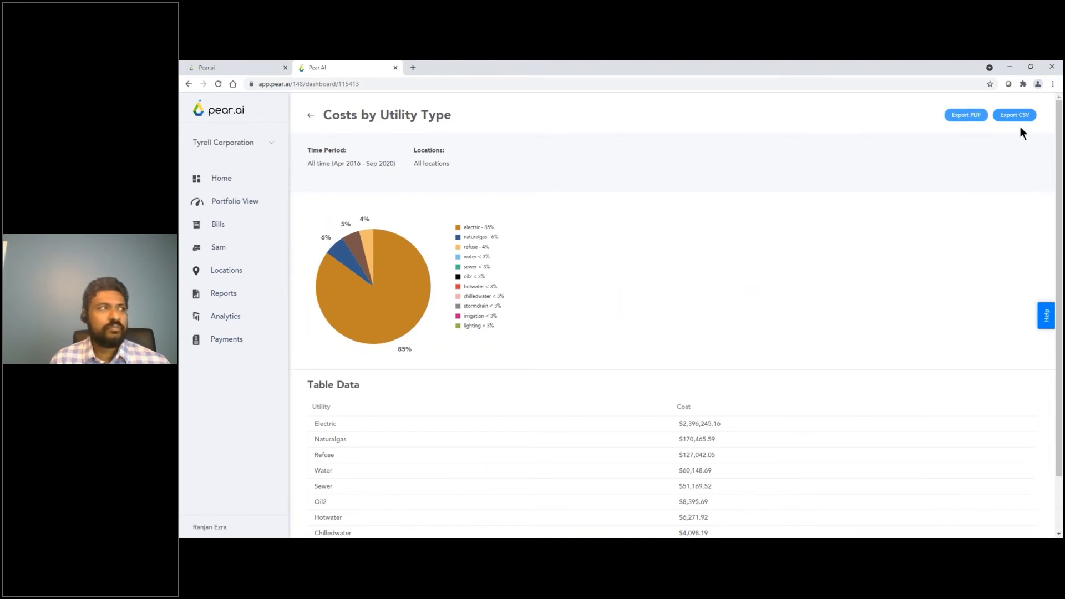
pyautogui.click(311, 117)
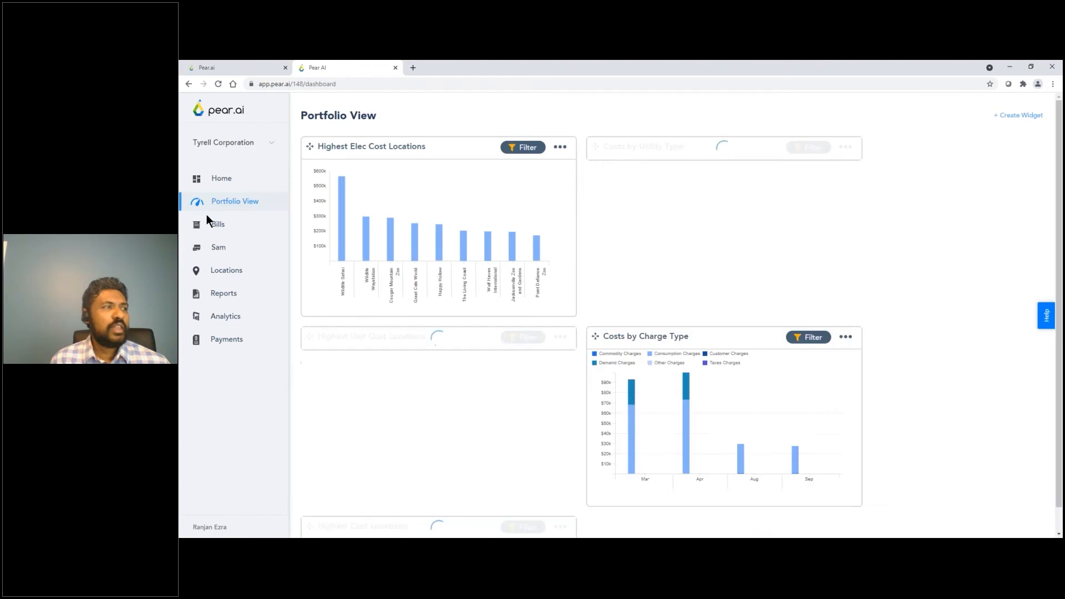
# Open the Analytics reports and set the Welcome report's period to the last 3 Years (Calendar).
pyautogui.click(234, 323)
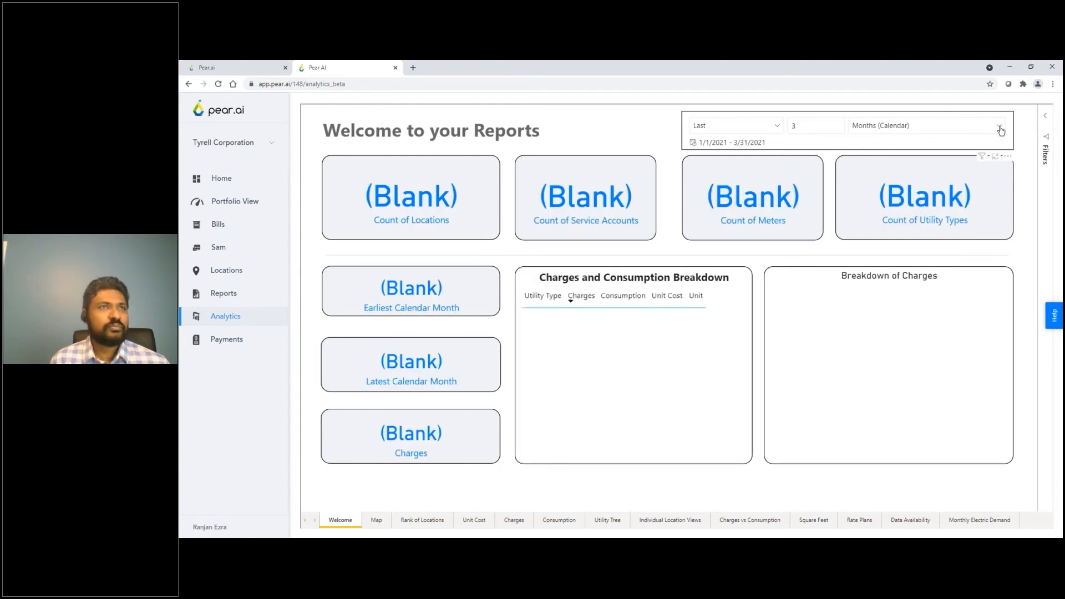
pyautogui.click(997, 127)
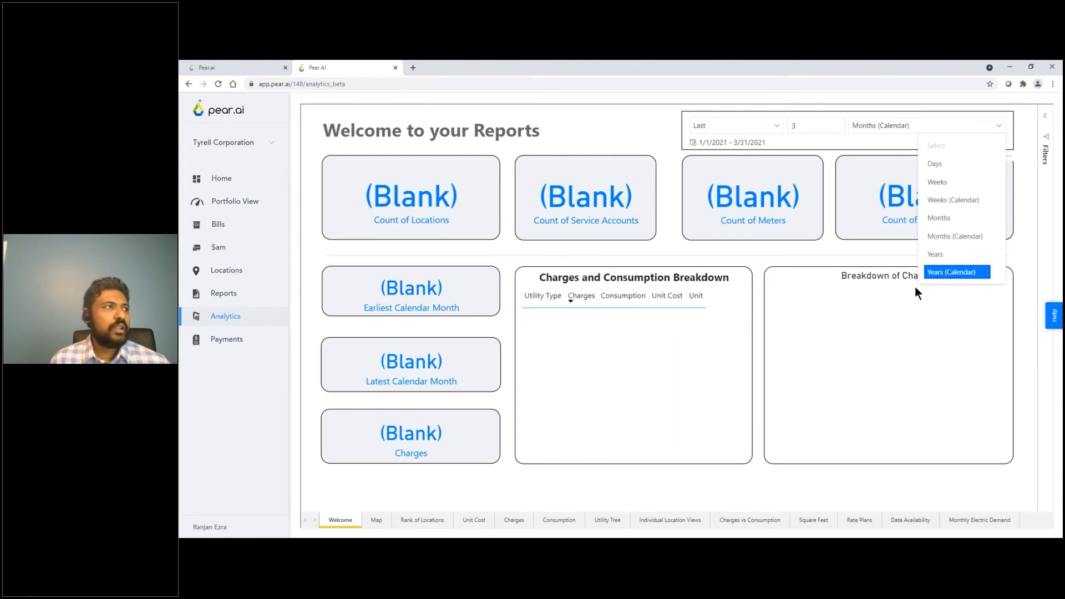
pyautogui.click(949, 272)
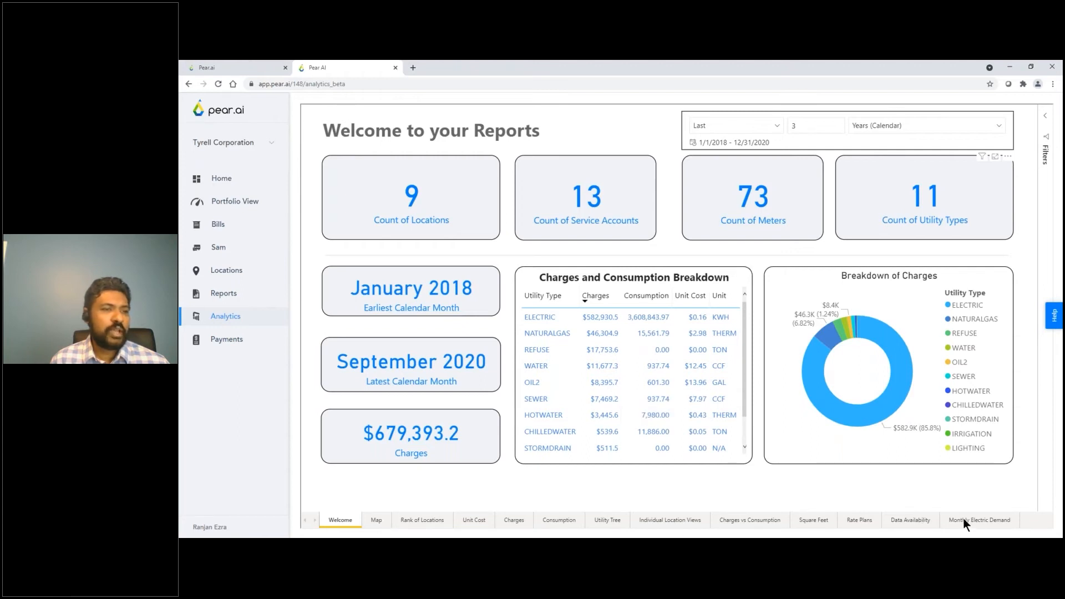
# View the Rank of Locations report by Consumption and by Load Factor, checking the available utility types.
pyautogui.click(419, 524)
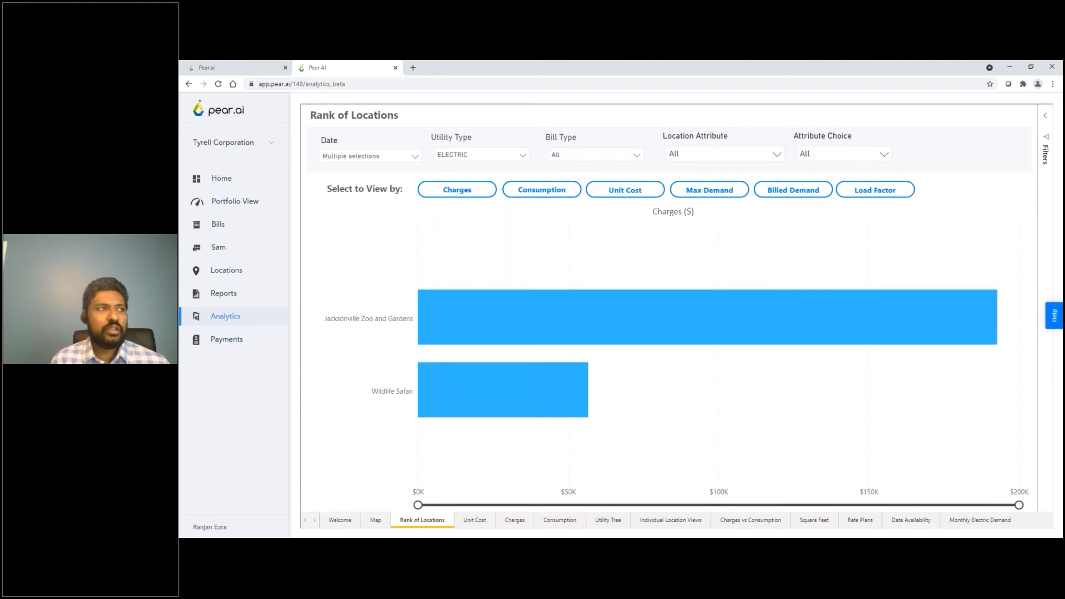
pyautogui.click(526, 195)
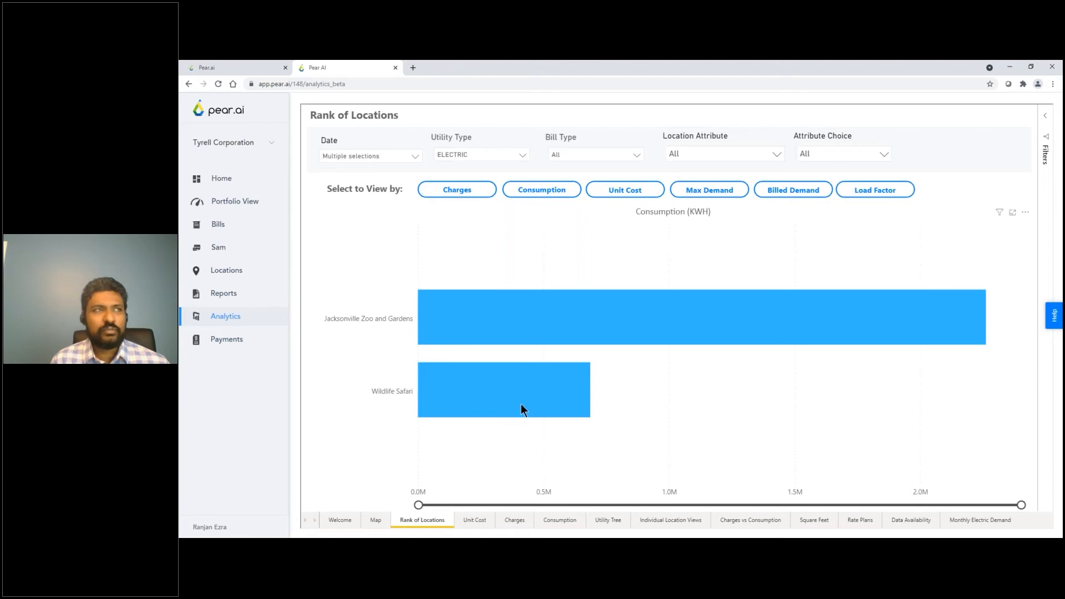
pyautogui.click(523, 155)
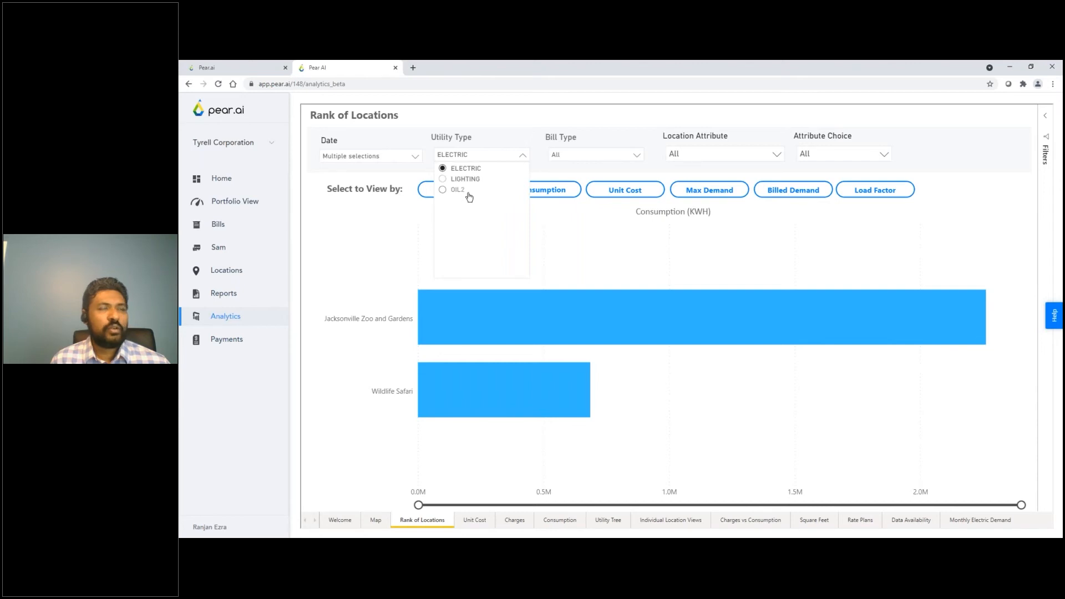
pyautogui.click(522, 154)
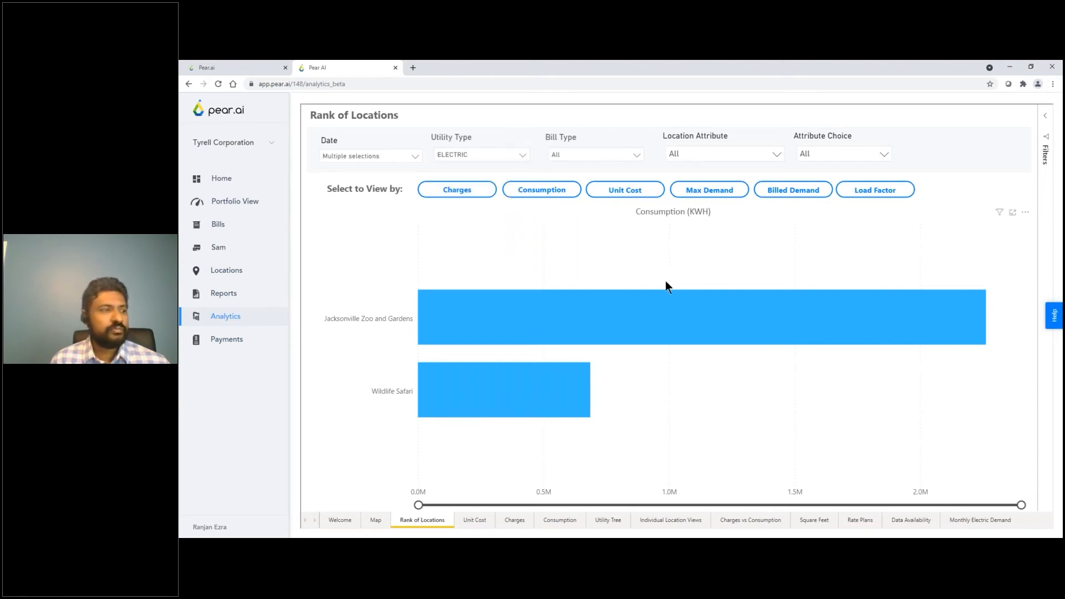
pyautogui.click(884, 194)
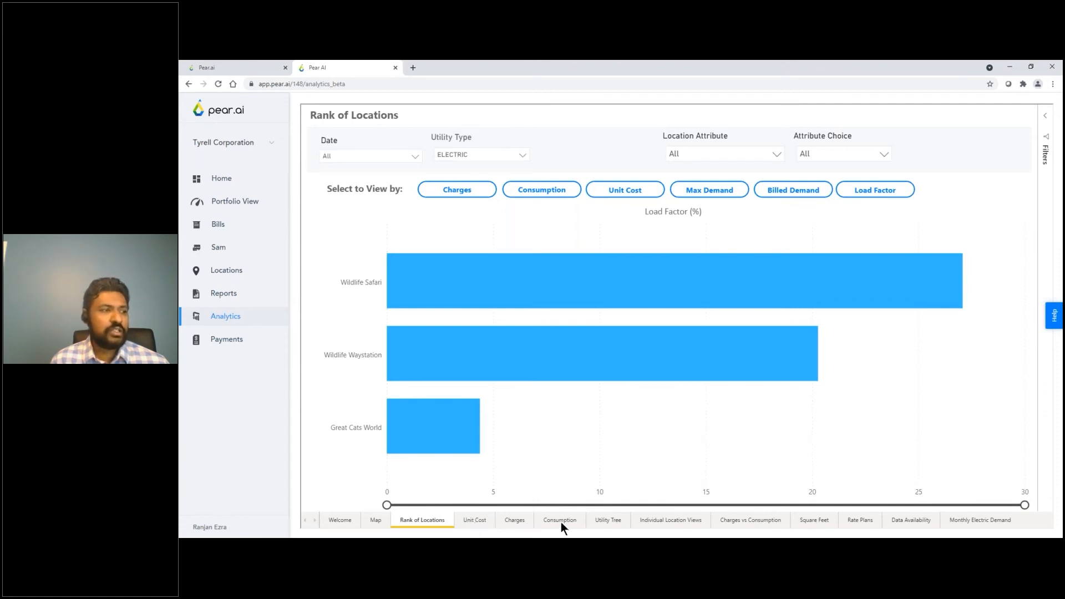
# Open the Charges report and set its Bill Type filter to Full Service.
pyautogui.click(514, 521)
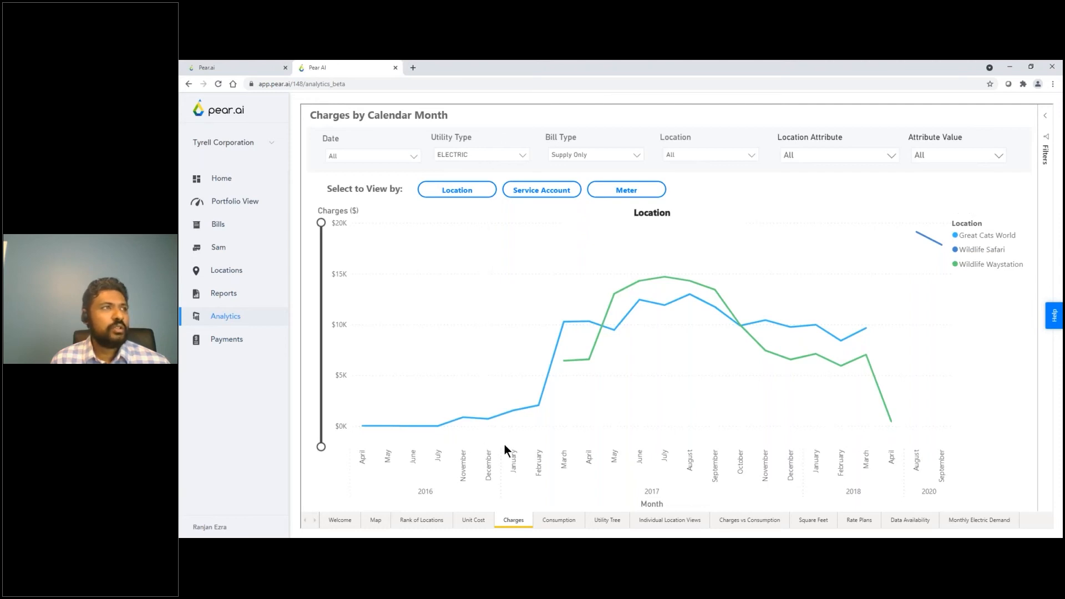
pyautogui.click(632, 156)
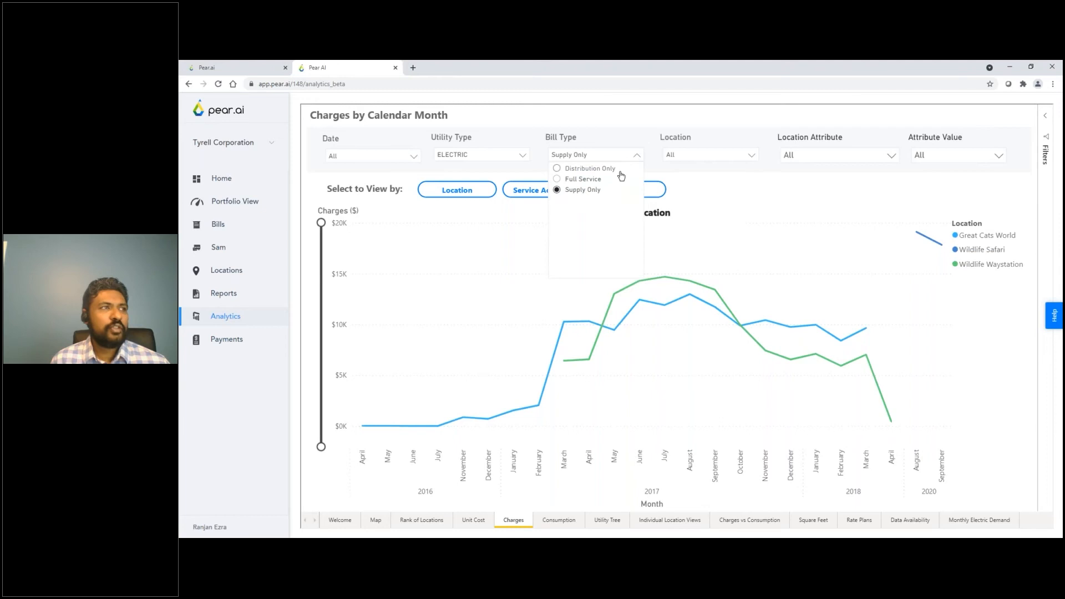
pyautogui.click(587, 179)
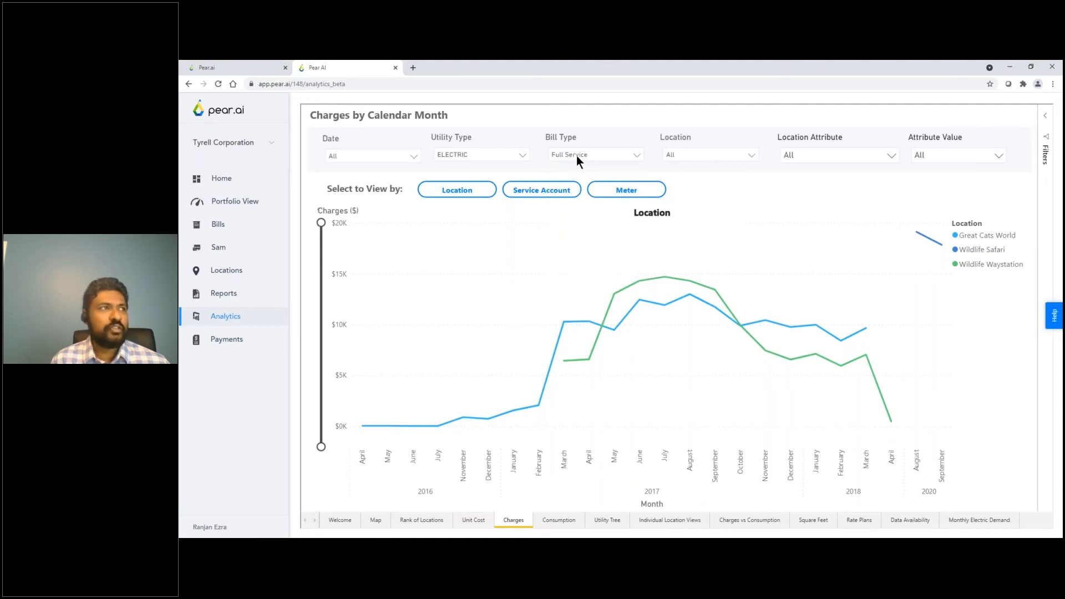
# Set the Utility Type filter of the Charges by Calendar Month report to WATER only, excluding ELECTRIC.
pyautogui.click(522, 157)
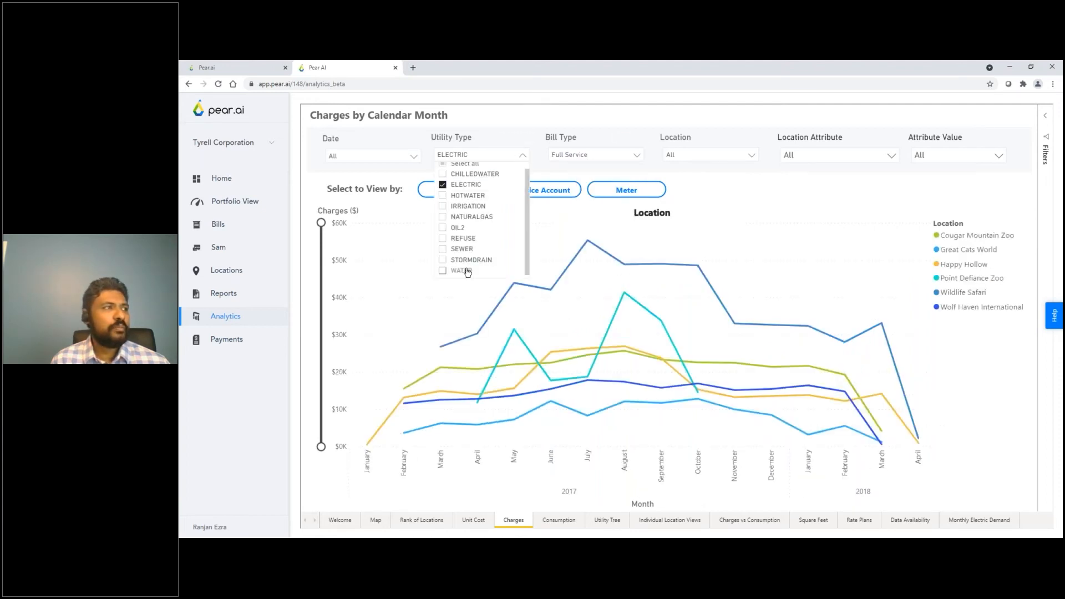
pyautogui.click(445, 189)
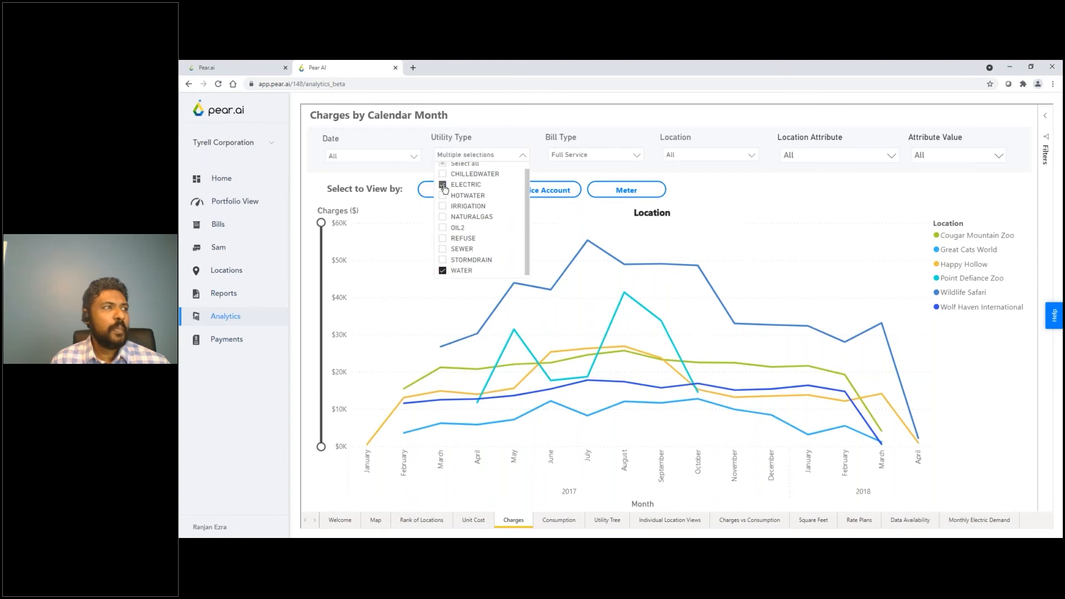
pyautogui.click(445, 187)
pyautogui.click(582, 170)
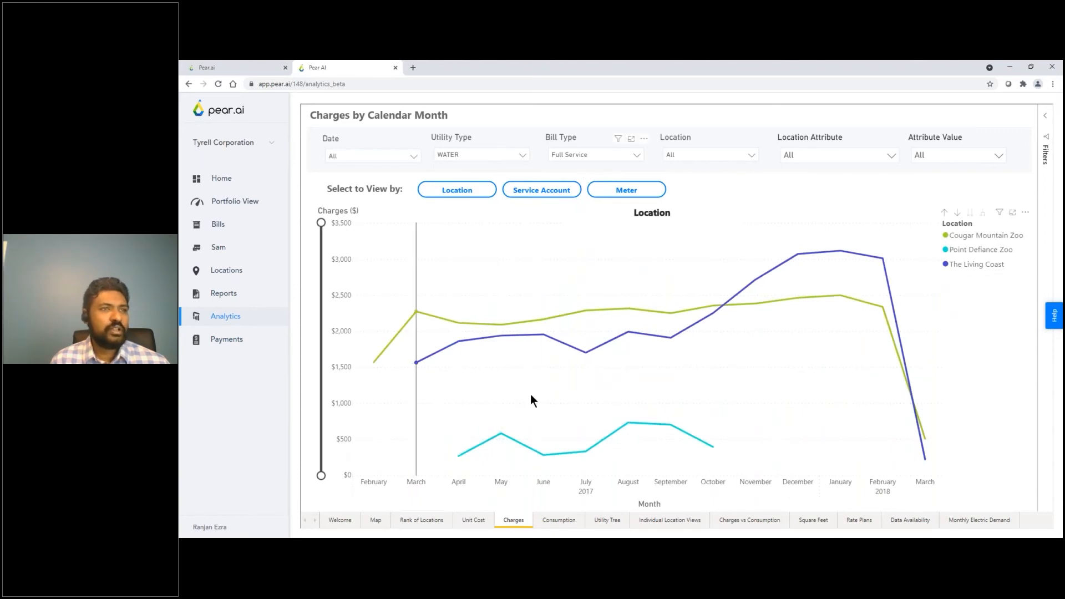
# Review the choices of the Location and Location Attribute filters on the charges report without changing them.
pyautogui.click(751, 155)
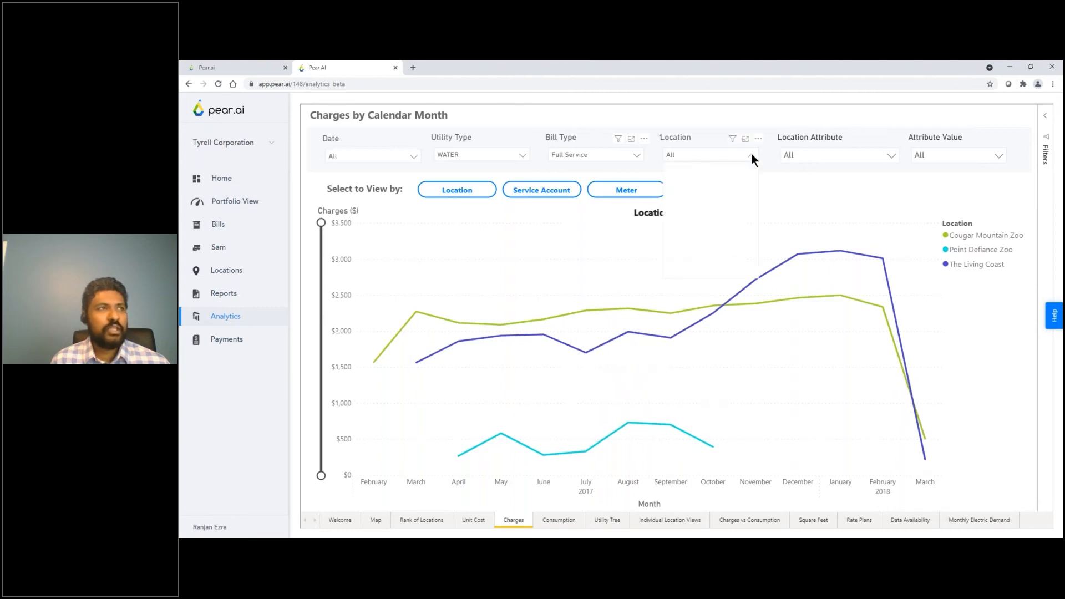
pyautogui.click(812, 158)
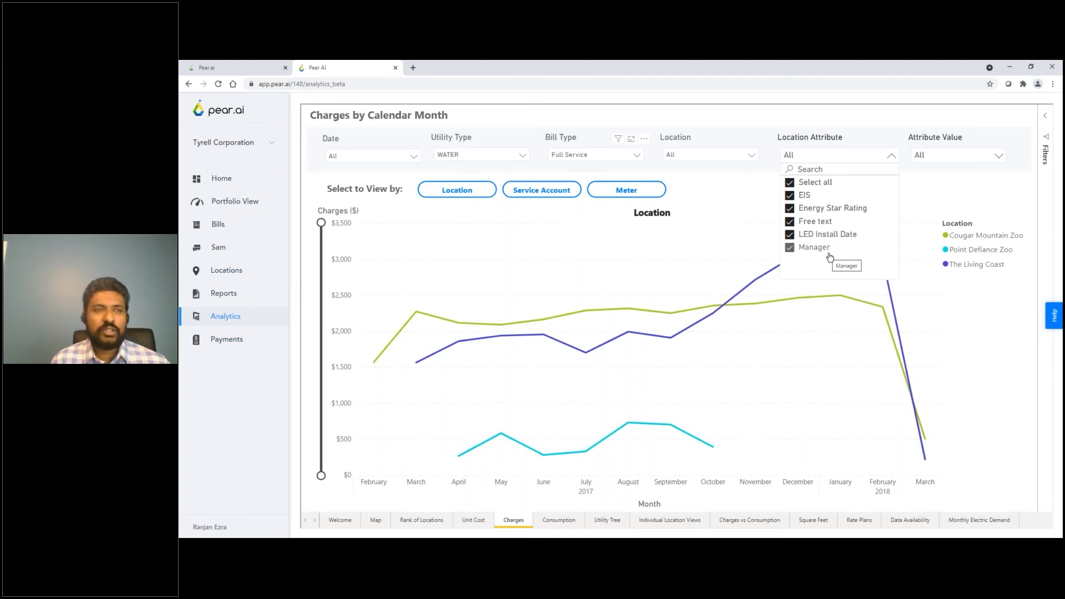
pyautogui.click(743, 177)
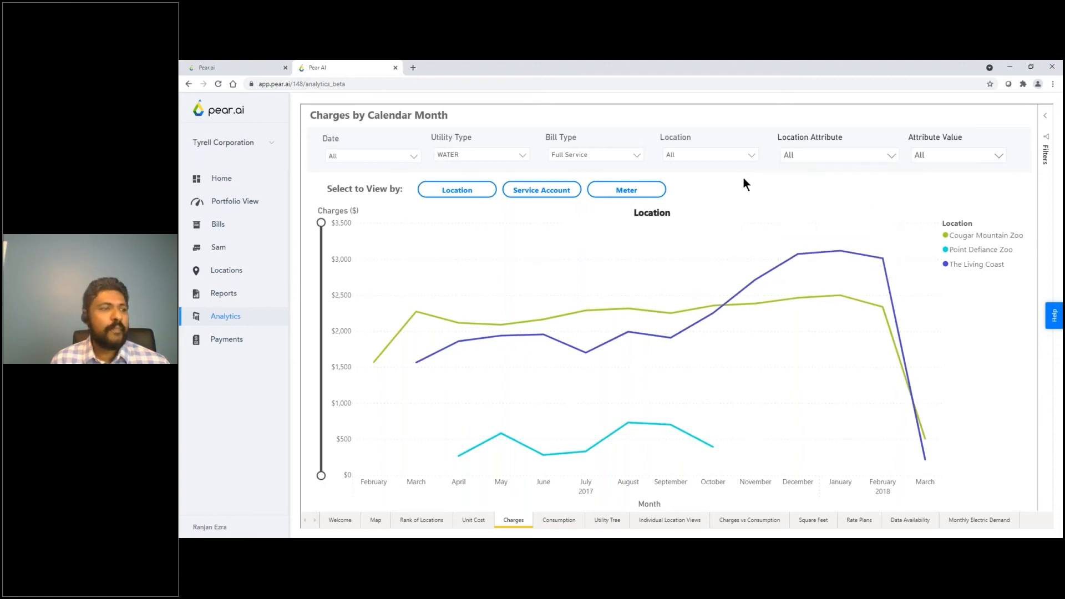
# Open the Utility Tree report and inspect the Constellation vendor's charges under ELECTRIC, Supply Only.
pyautogui.click(602, 521)
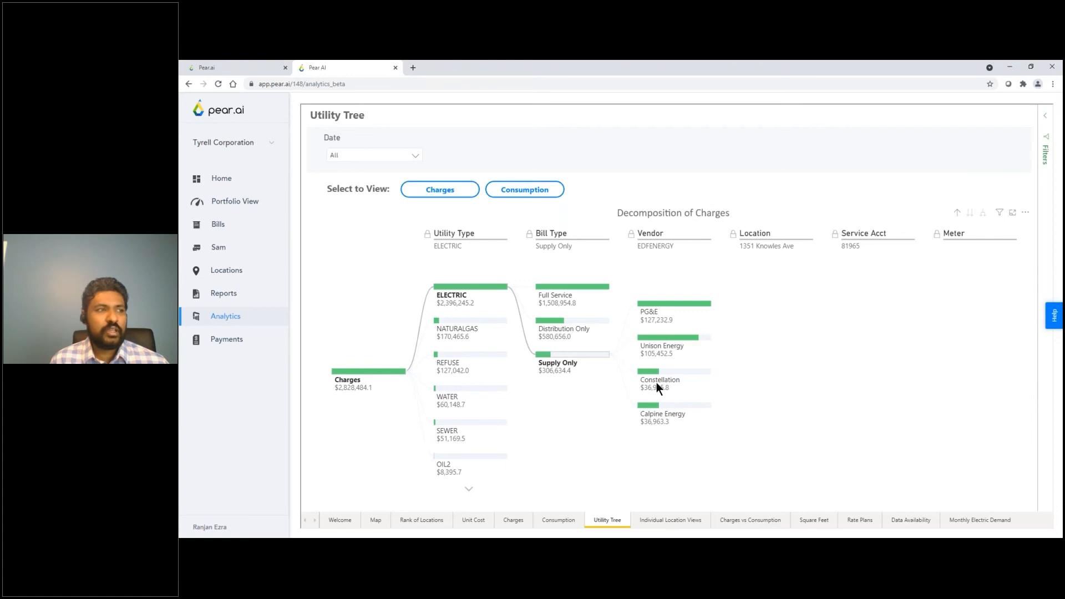
pyautogui.moveTo(661, 379)
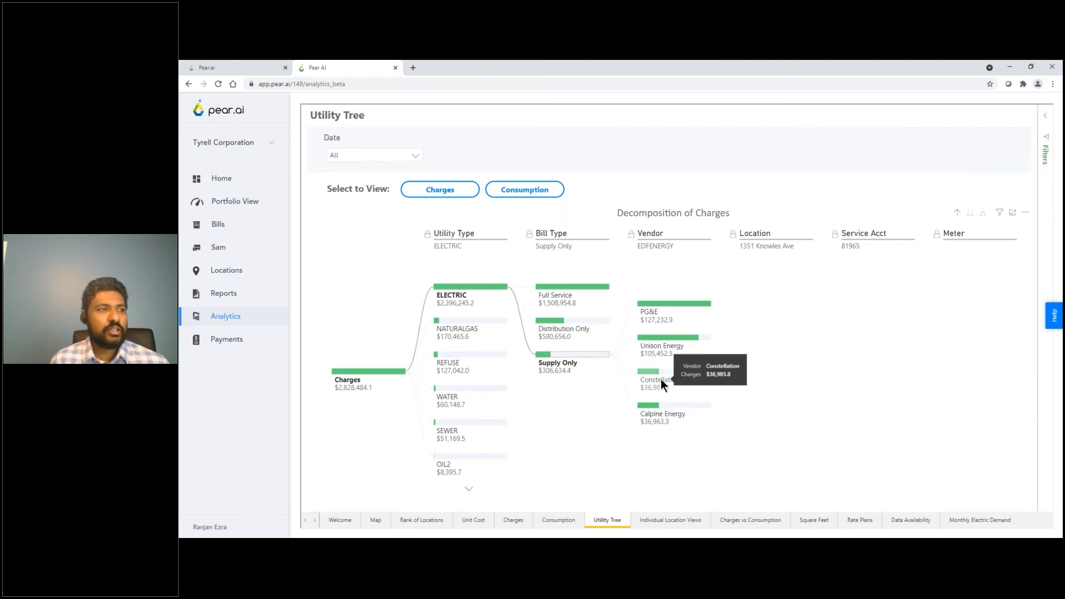
# Expand the Constellation branch of the charges decomposition through the Wildlife Safari location and its service account down to meter level.
pyautogui.click(661, 383)
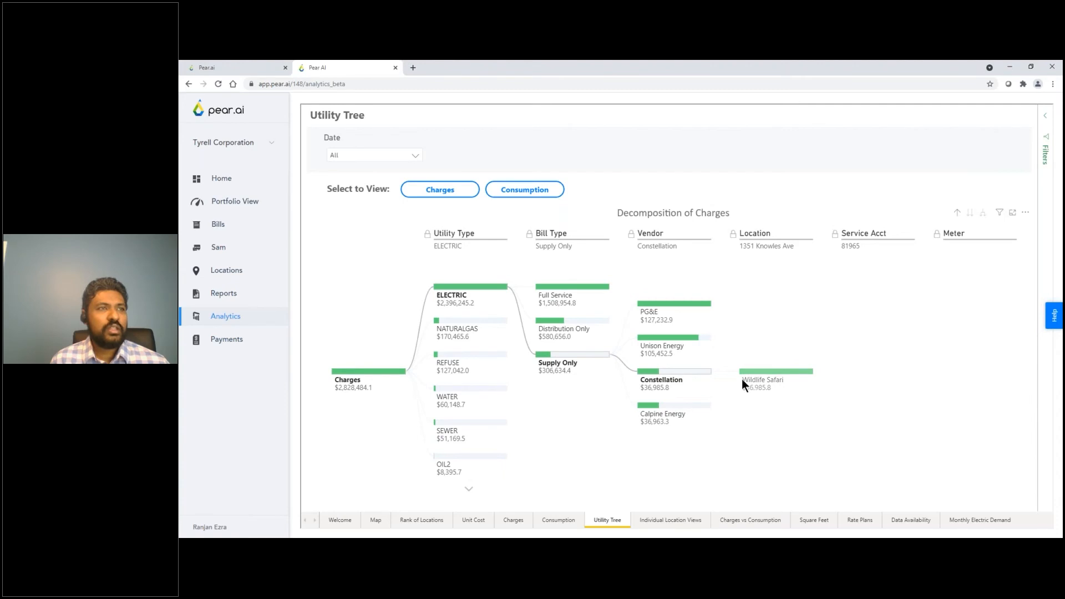
pyautogui.click(782, 383)
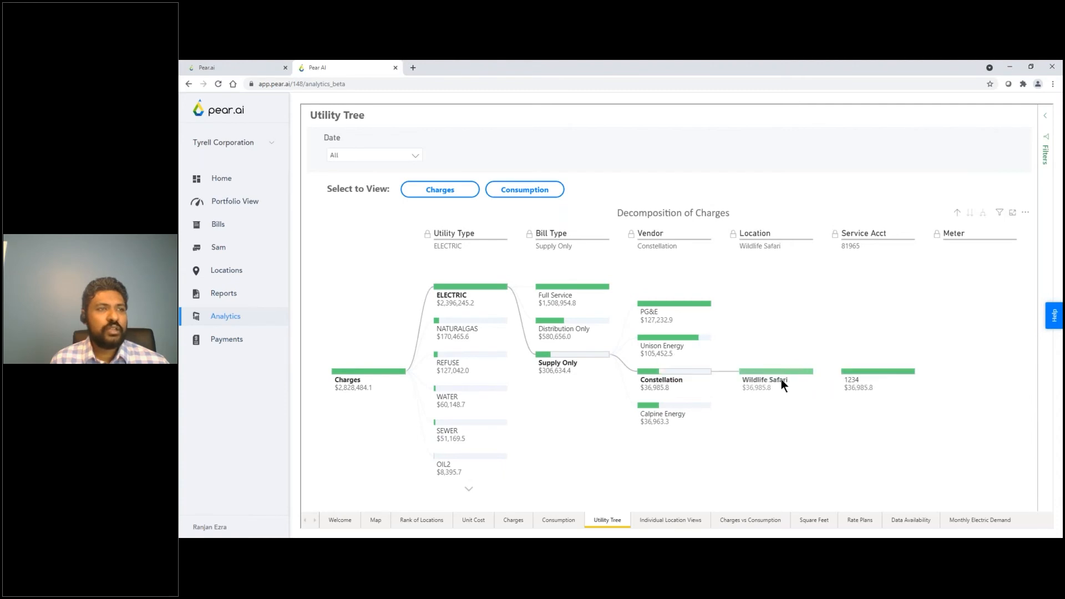
pyautogui.click(861, 380)
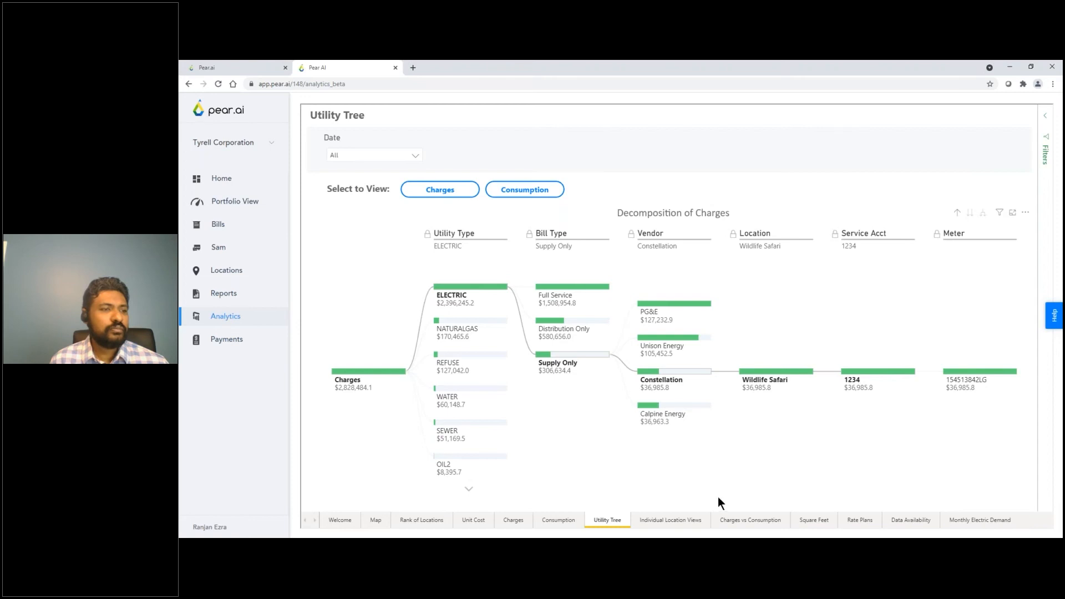
# Open the Square Feet report and limit its Date filter to Qtr 1 of 2017, excluding the other quarters.
pyautogui.click(817, 520)
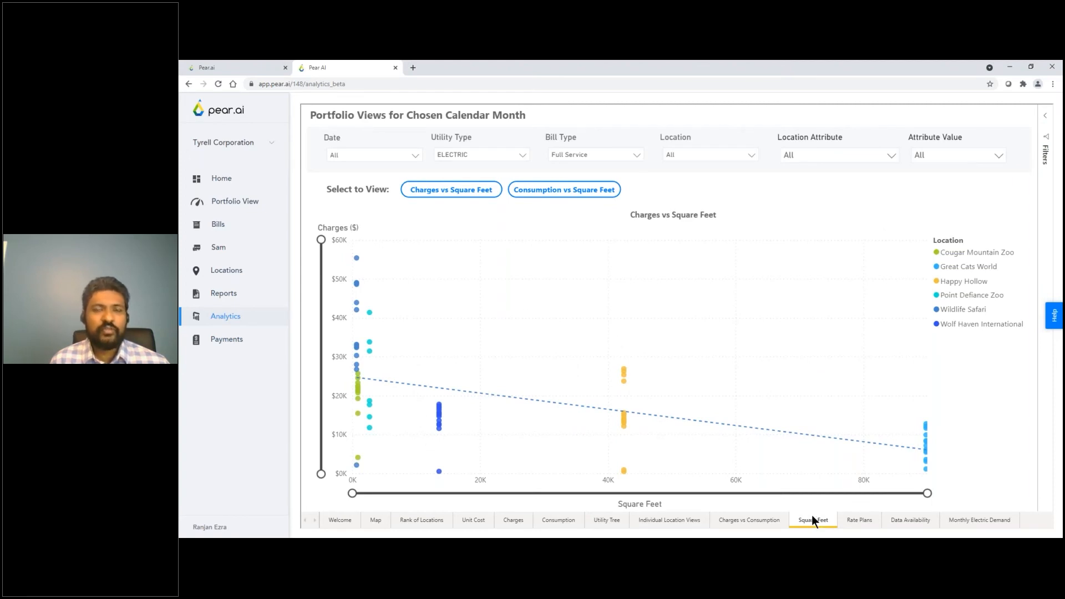
pyautogui.click(412, 152)
pyautogui.moveTo(420, 172); pyautogui.dragTo(415, 243)
pyautogui.scroll(-4, 415, 242)
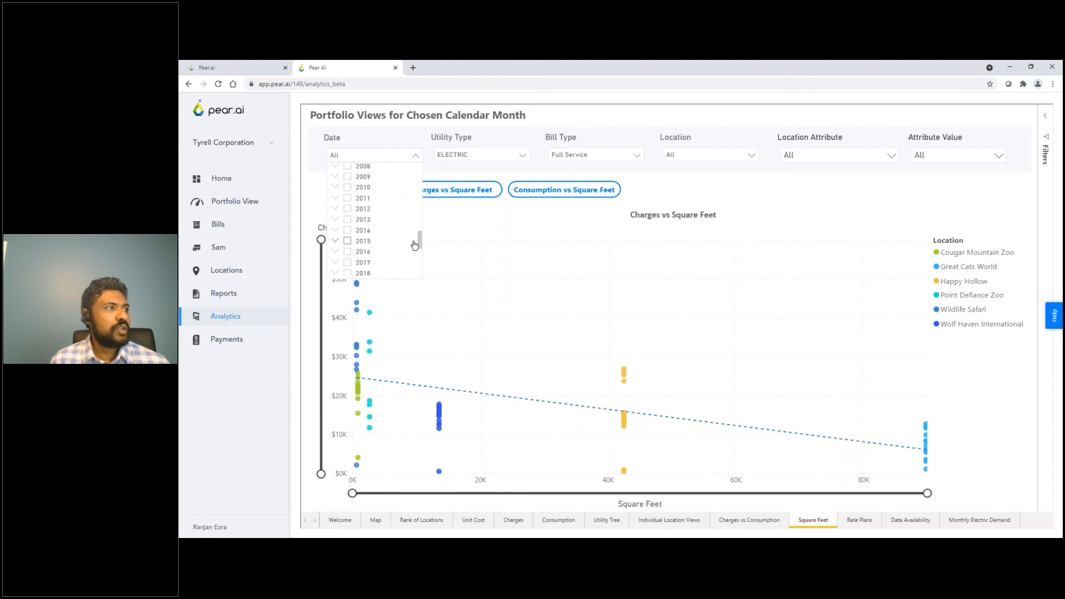
pyautogui.scroll(-1, 415, 245)
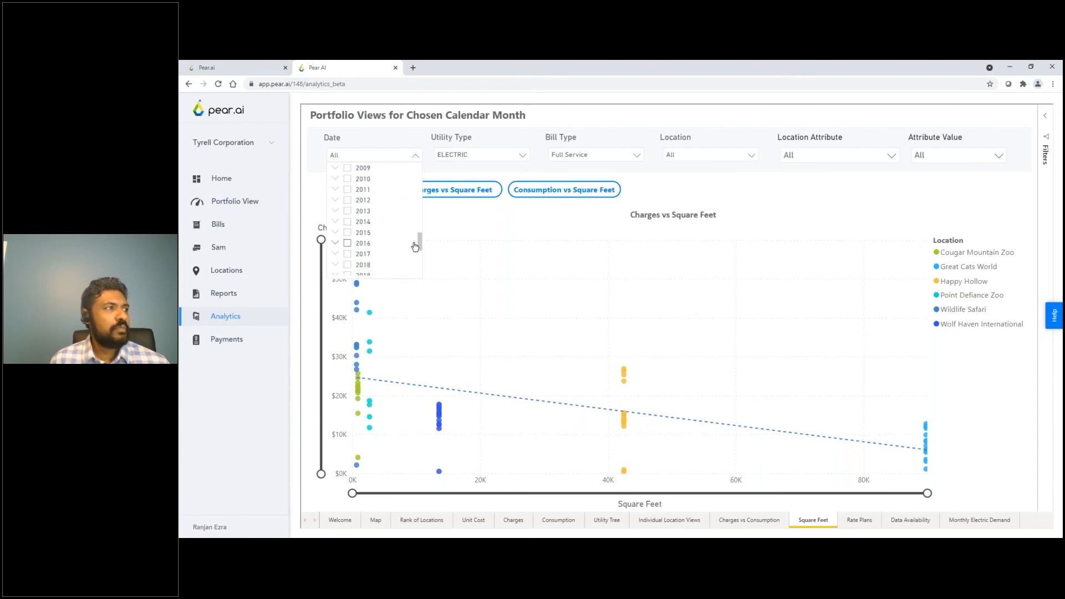
pyautogui.click(348, 255)
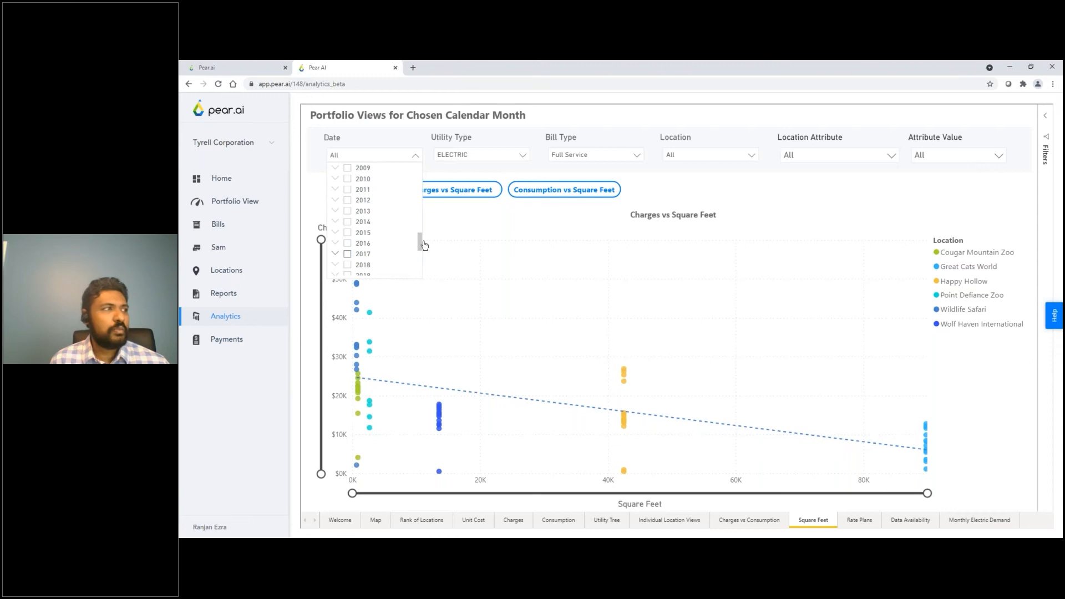
pyautogui.moveTo(418, 243); pyautogui.dragTo(418, 251)
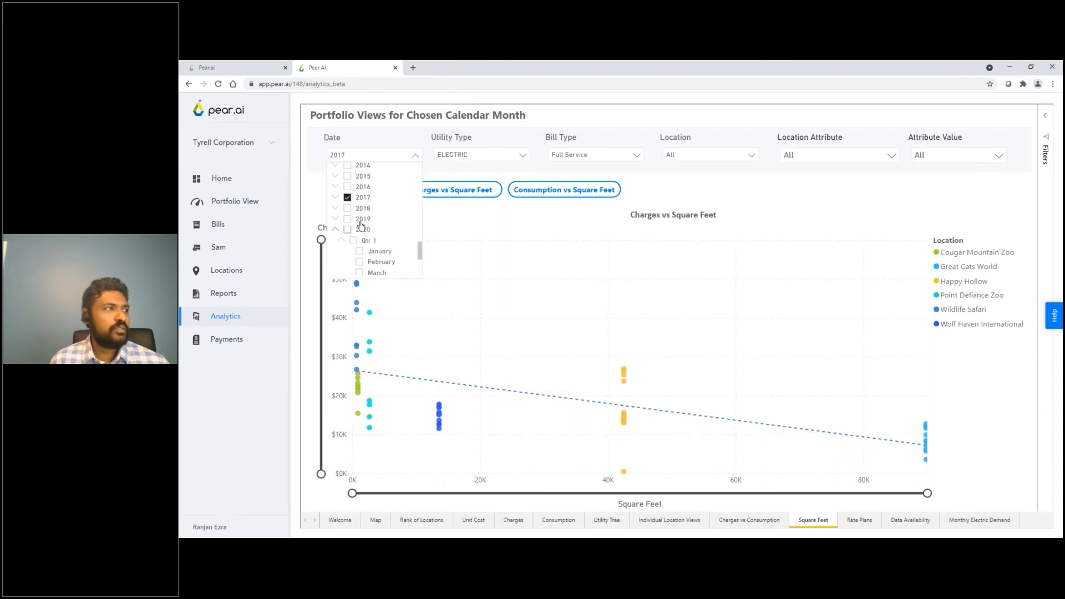
pyautogui.click(334, 199)
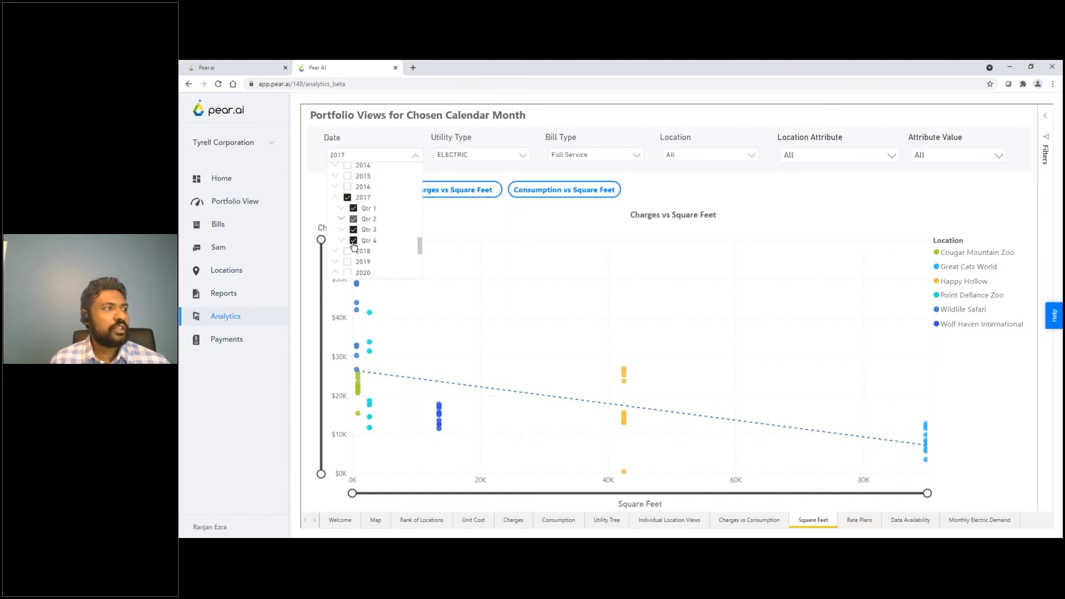
pyautogui.click(353, 241)
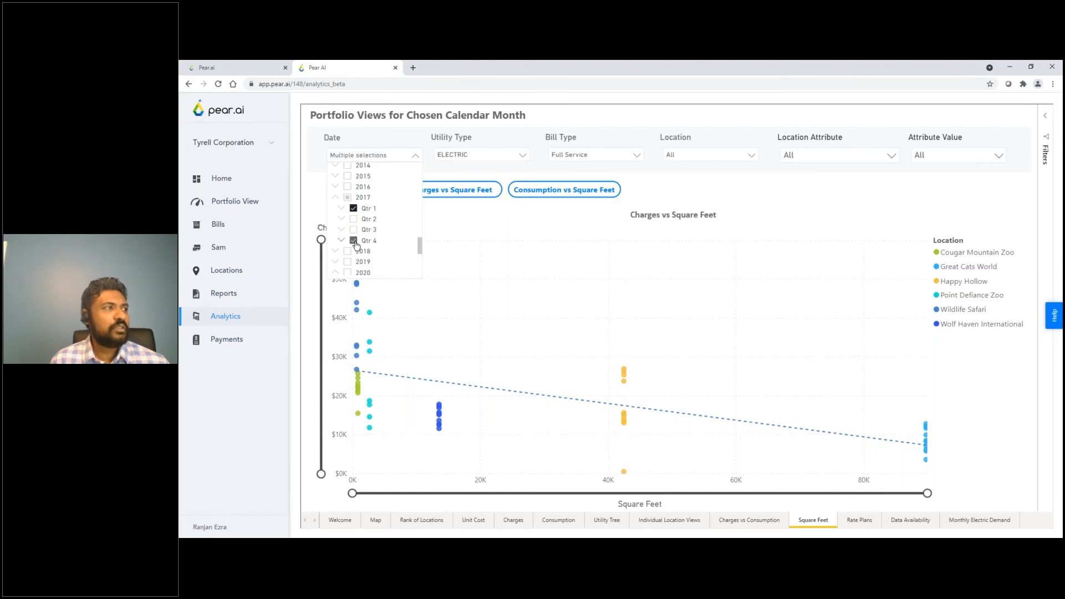
pyautogui.click(452, 215)
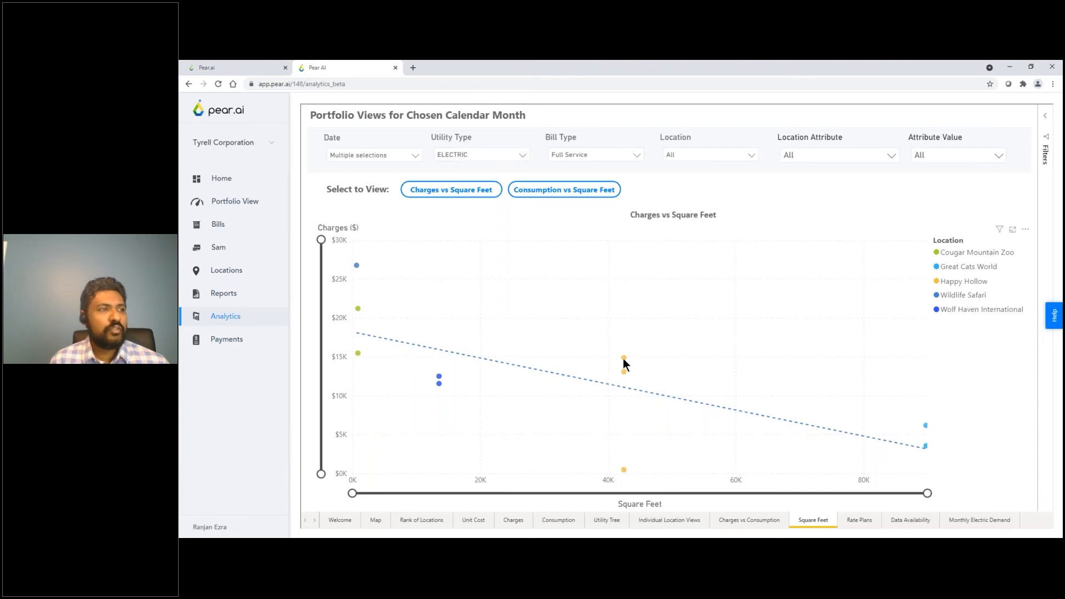
# Switch the Square Feet report to Consumption vs Square Feet and set its Utility Type filter to WATER.
pyautogui.moveTo(624, 359)
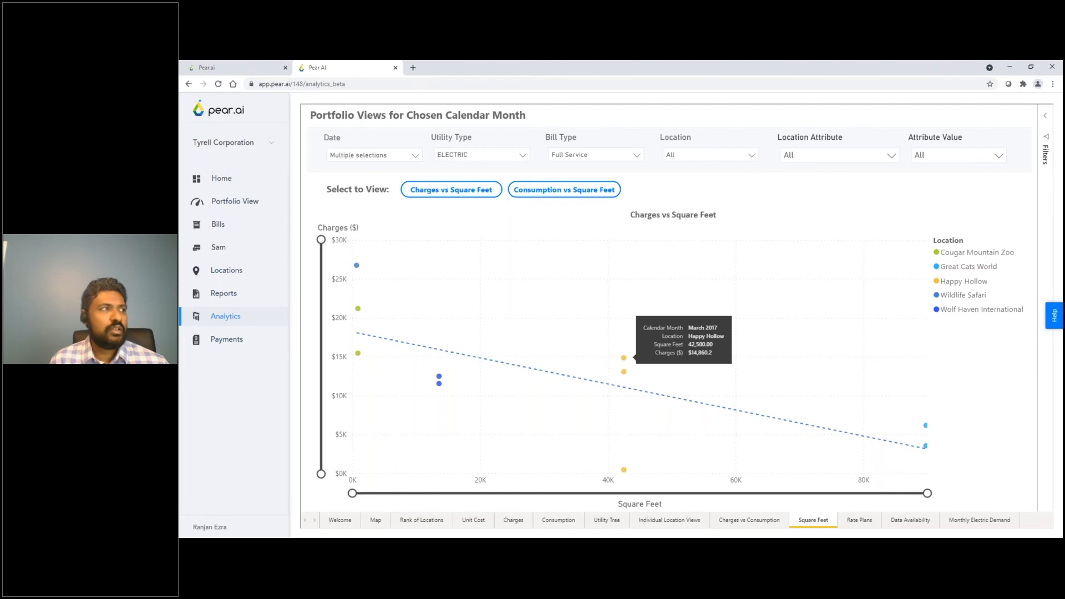
pyautogui.click(564, 190)
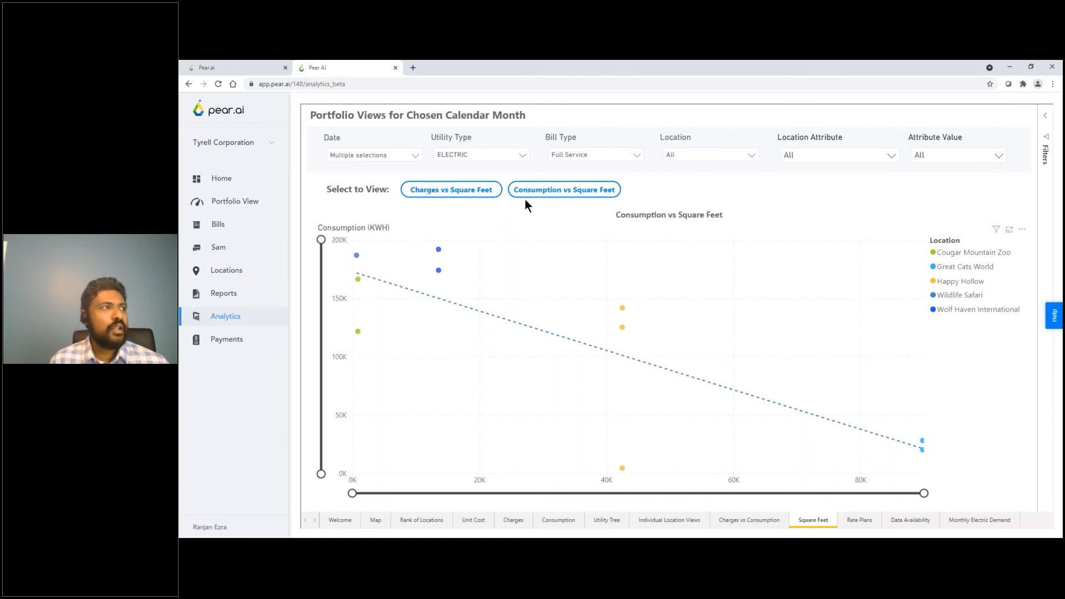
pyautogui.click(523, 154)
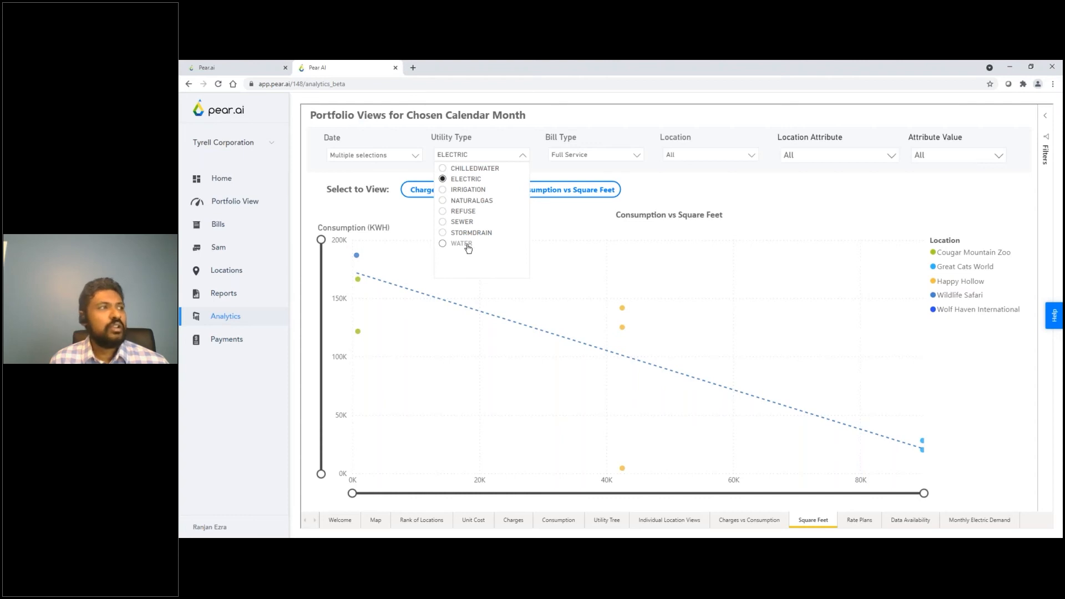
pyautogui.click(472, 242)
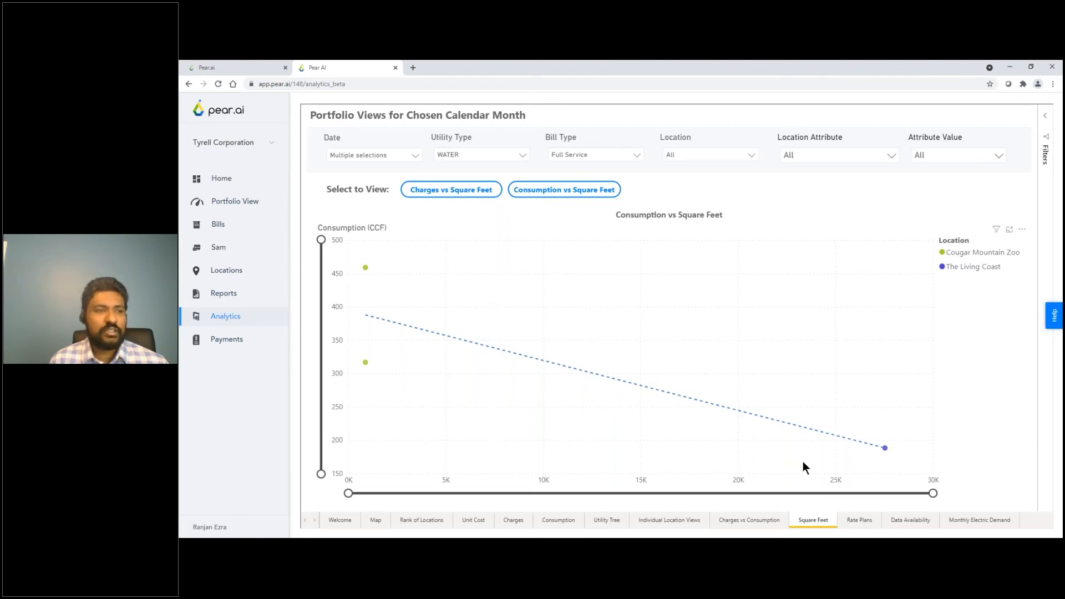
# Open the Monthly Electric Demand report and set its Service Start Date filter to include all dates.
pyautogui.click(973, 521)
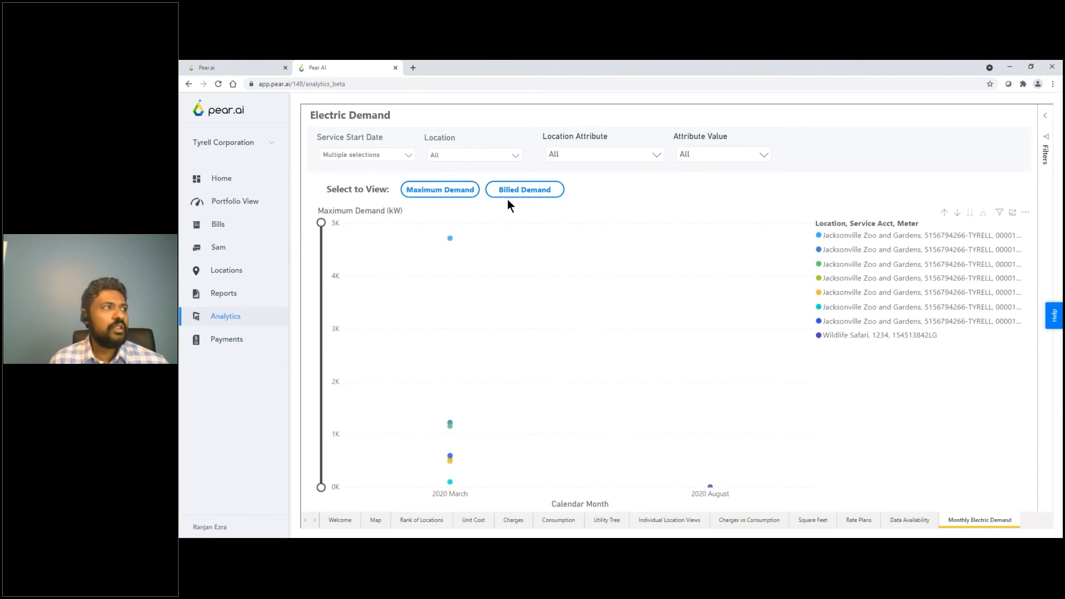
pyautogui.click(409, 157)
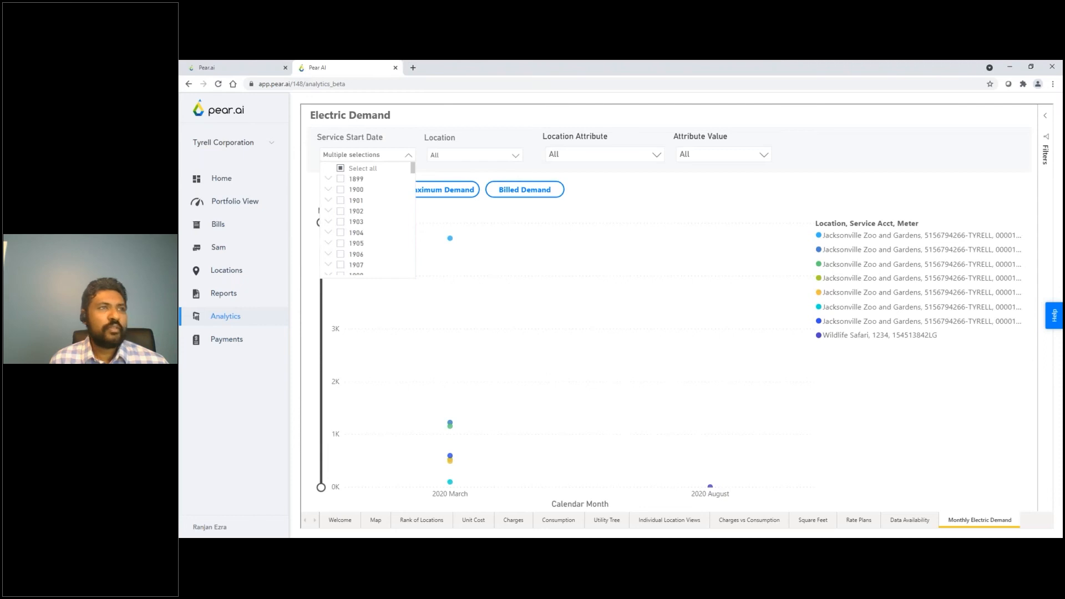
pyautogui.click(341, 168)
pyautogui.click(484, 495)
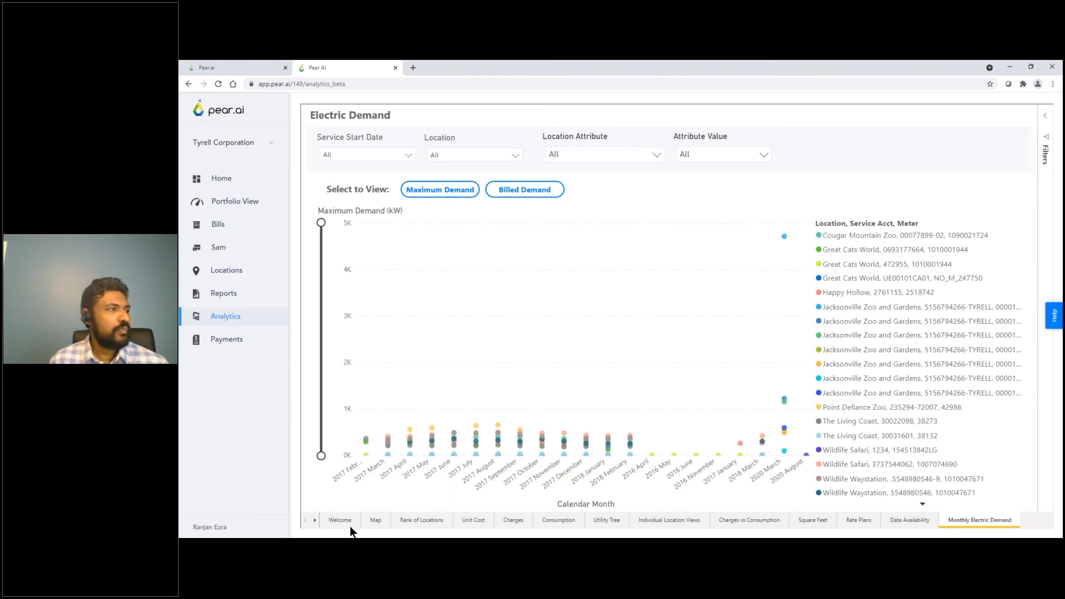
# Return to the Analytics start page, open the Consumption report and set its Utility Type filter to WATER.
pyautogui.click(228, 314)
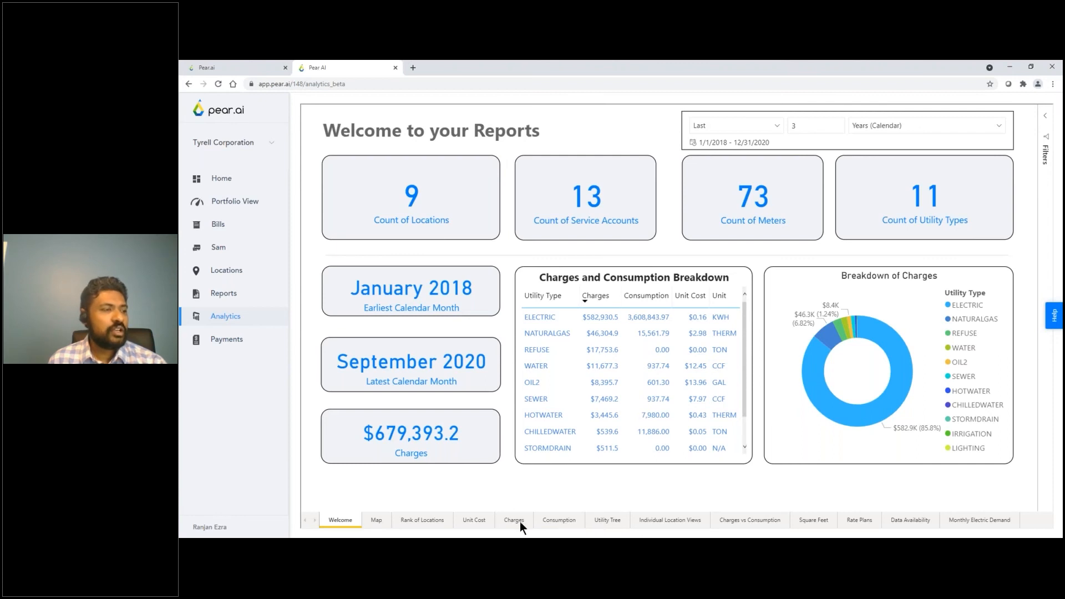
pyautogui.click(551, 520)
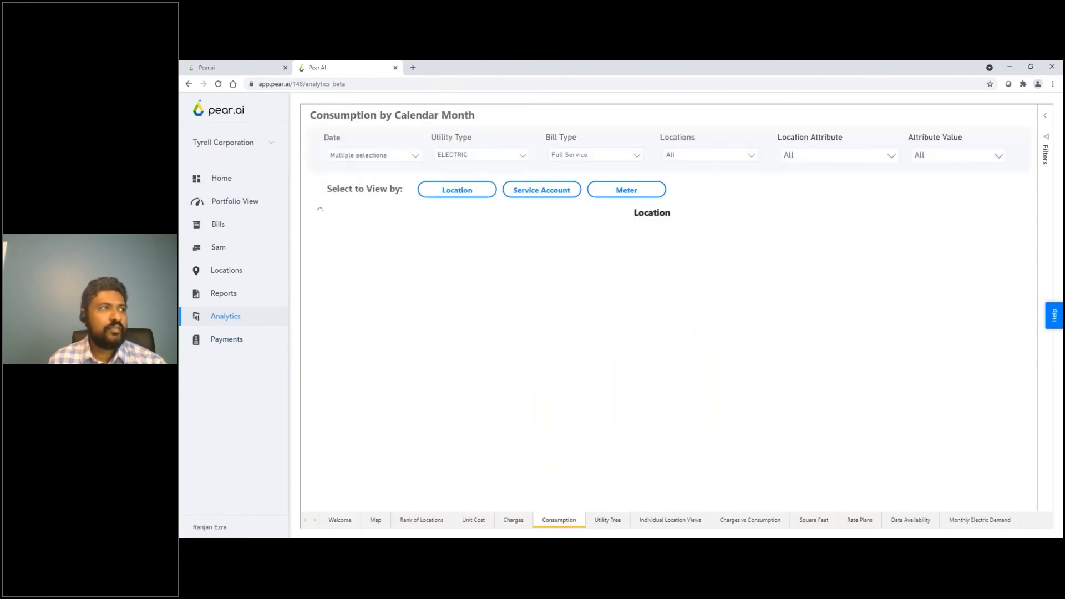
pyautogui.click(524, 154)
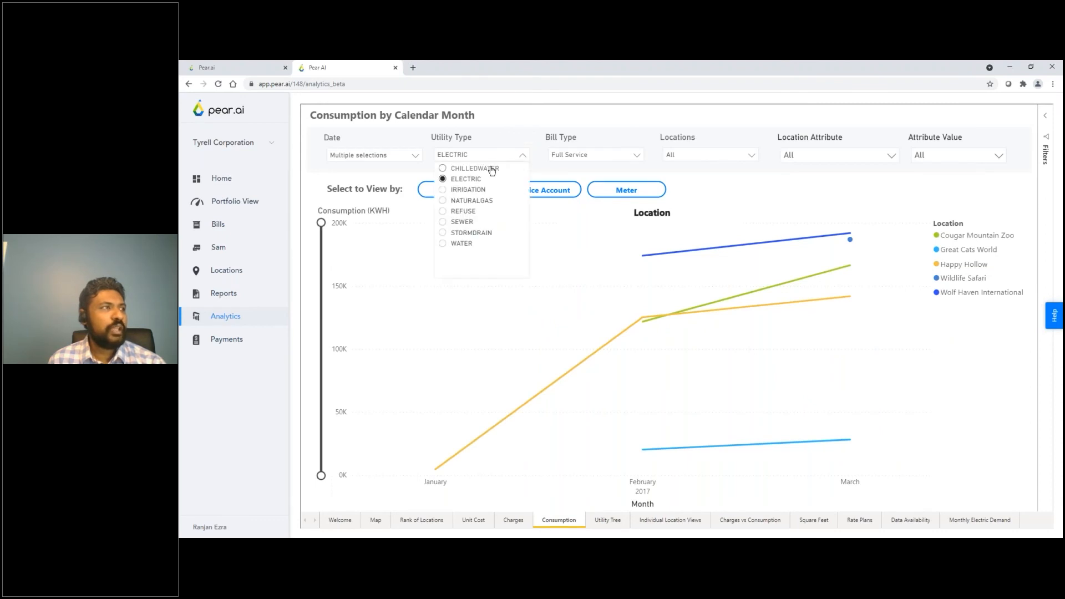
pyautogui.click(464, 245)
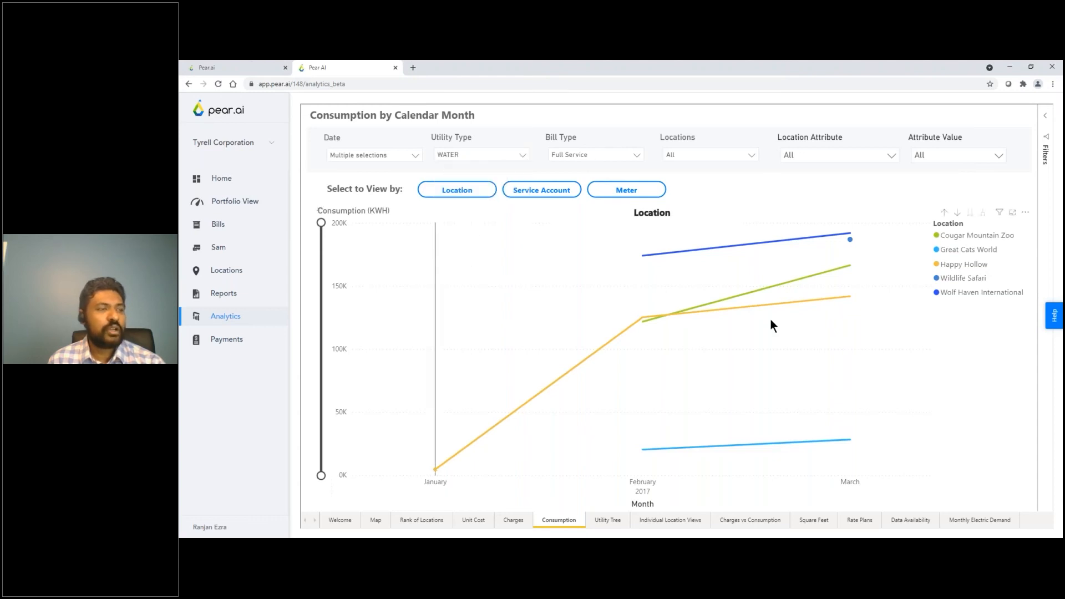
pyautogui.moveTo(583, 288)
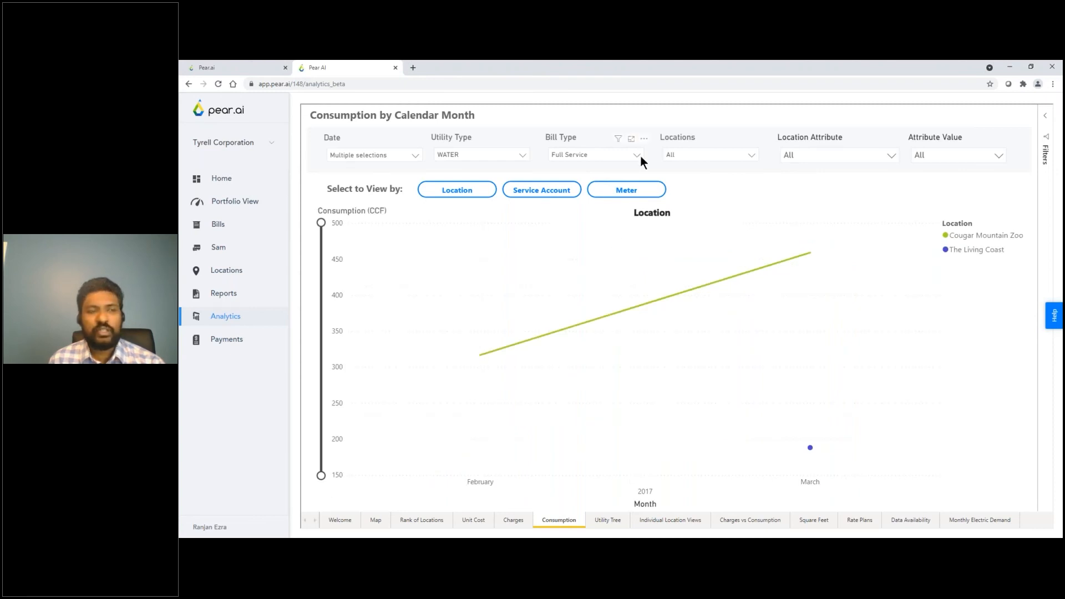
# Review the Utility Type choices of the consumption report without changing them and reopen the Monthly Electric Demand report.
pyautogui.click(525, 157)
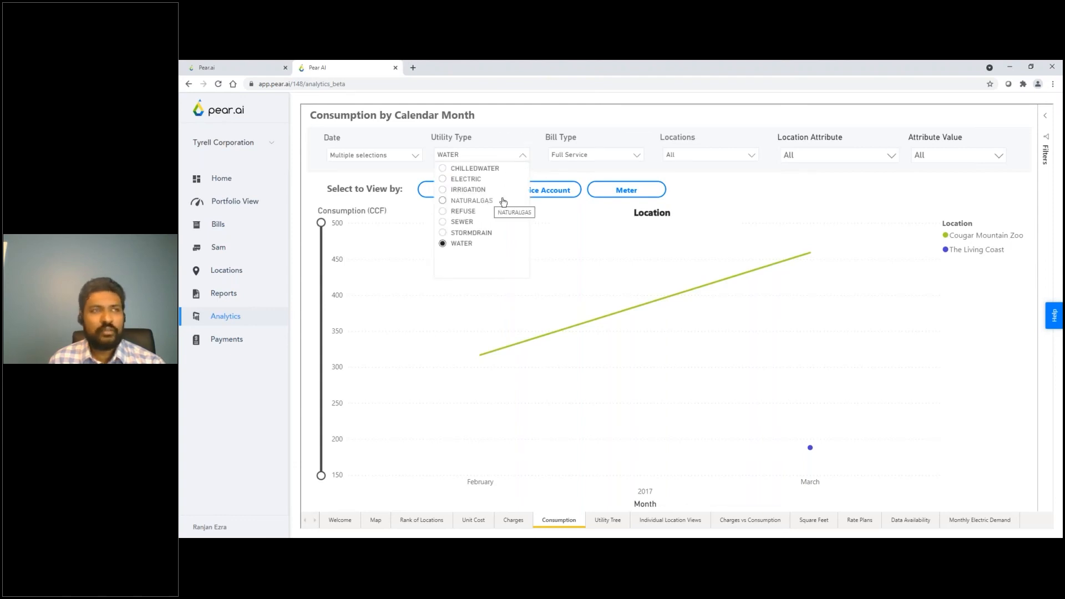
pyautogui.click(721, 173)
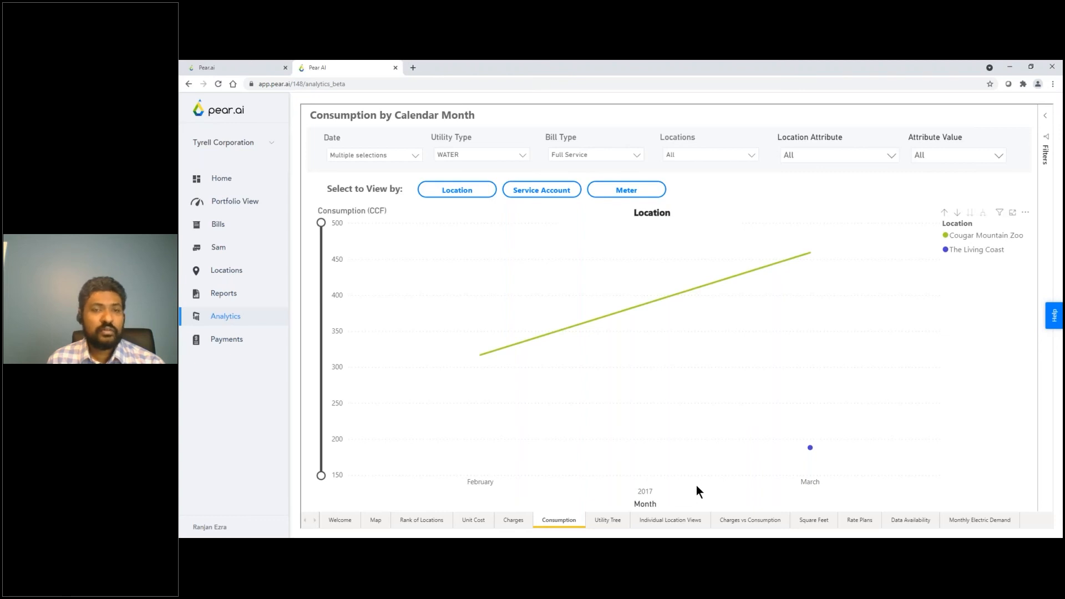
pyautogui.click(969, 520)
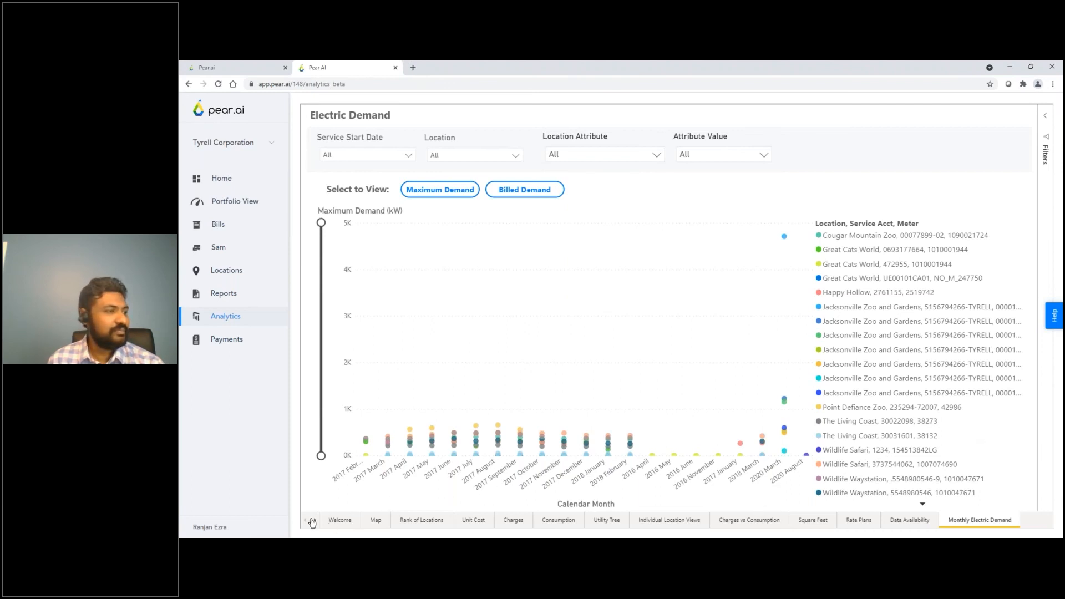
# In Reports, customize the Billing Line Items Report with the line item description "tax", preview it and close the preview.
pyautogui.click(266, 300)
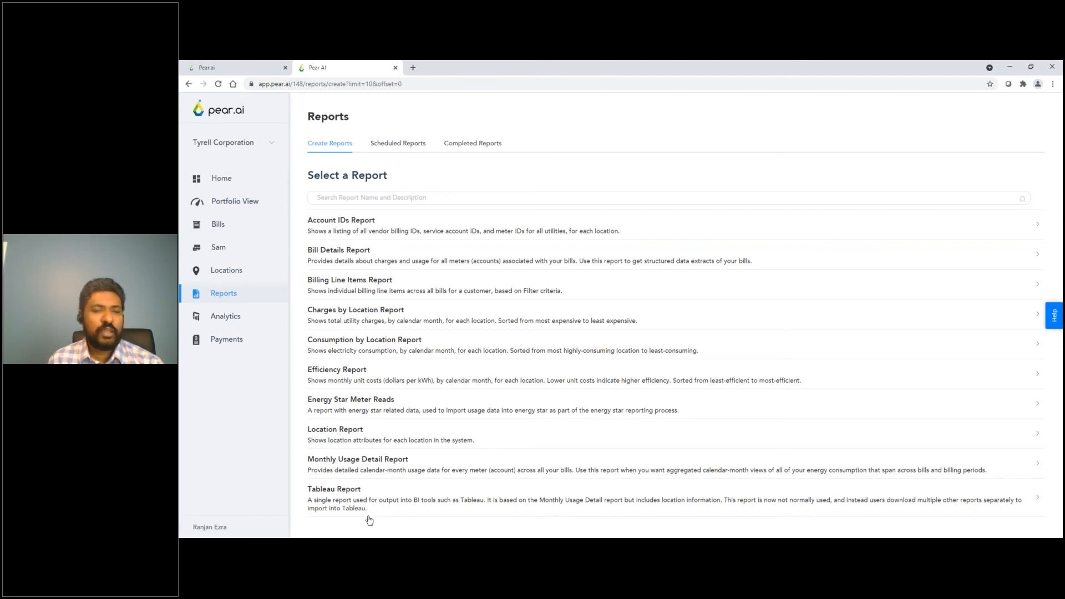
pyautogui.click(366, 287)
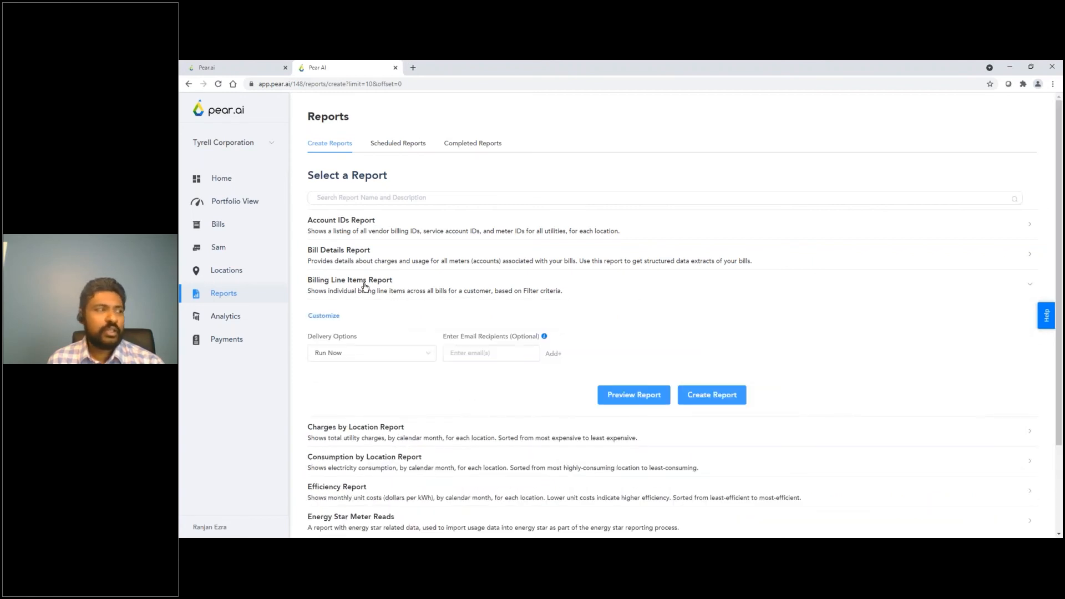
pyautogui.click(331, 317)
pyautogui.click(446, 248)
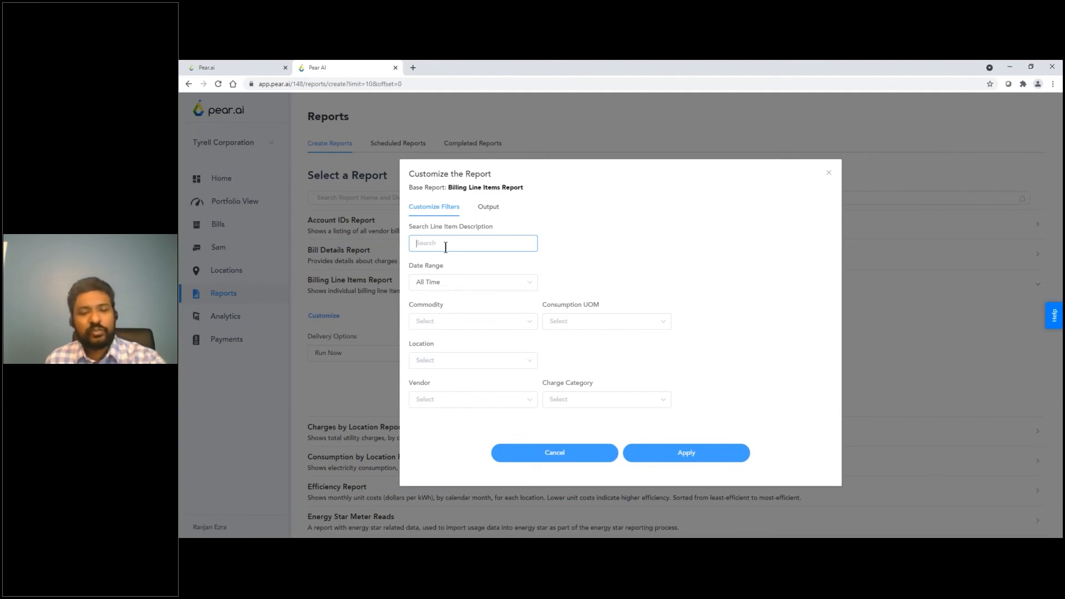
pyautogui.write('tax')
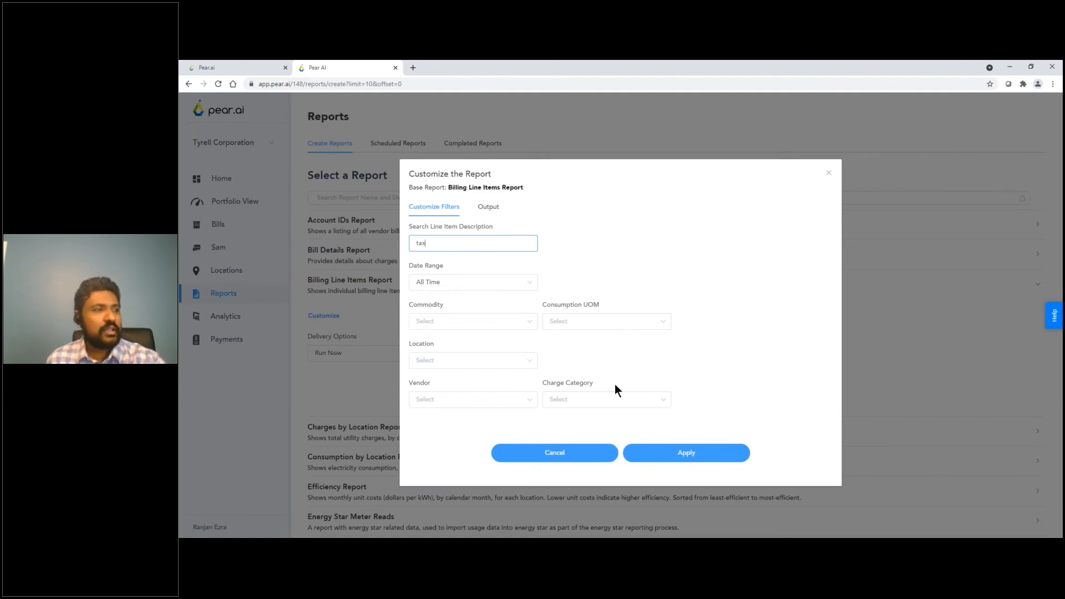
pyautogui.click(686, 453)
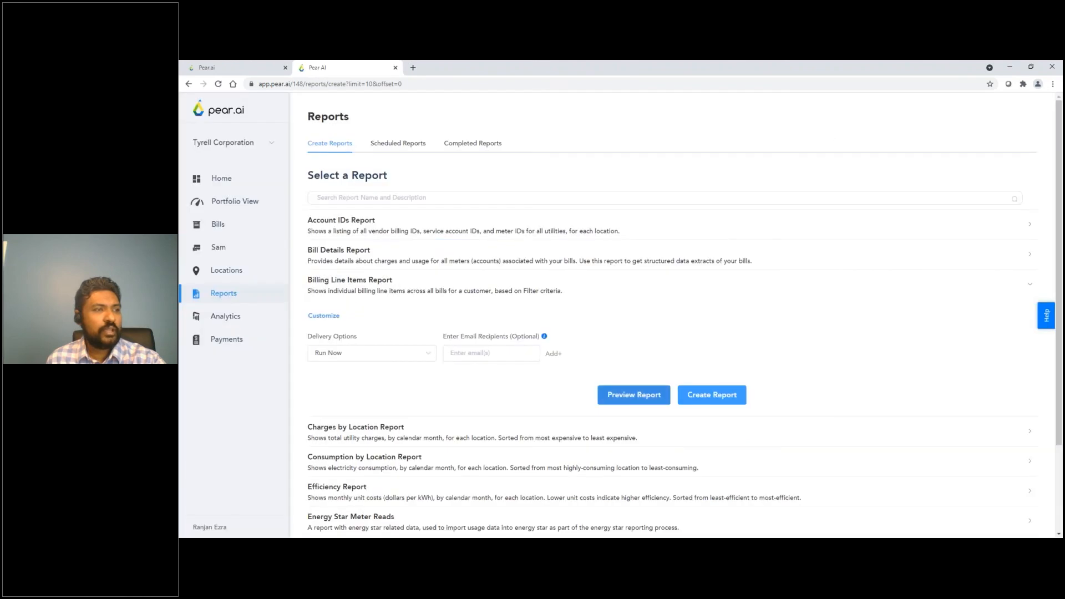
pyautogui.click(634, 394)
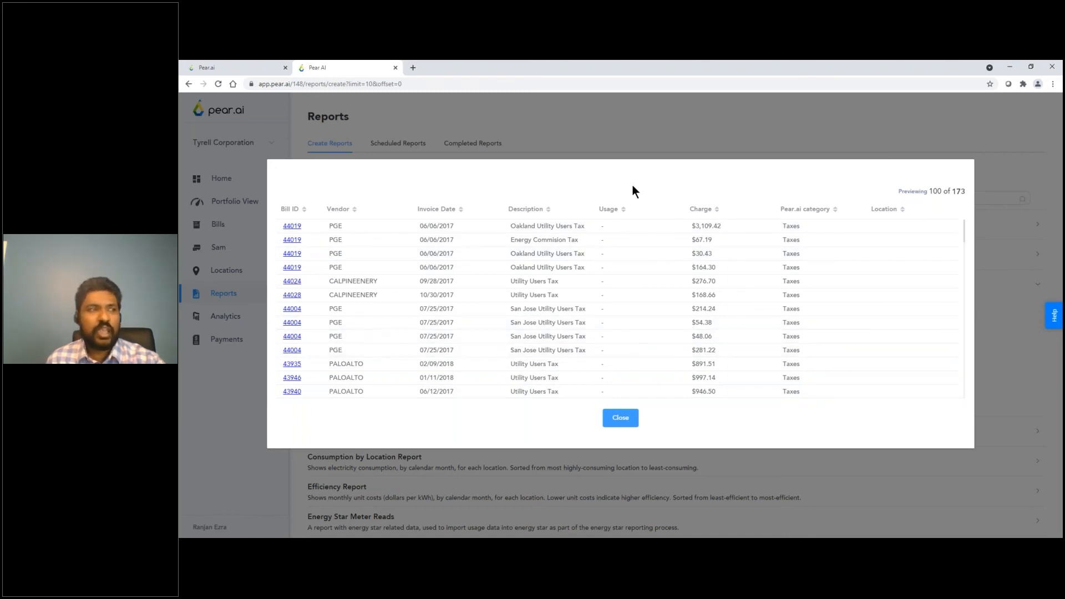
pyautogui.click(617, 419)
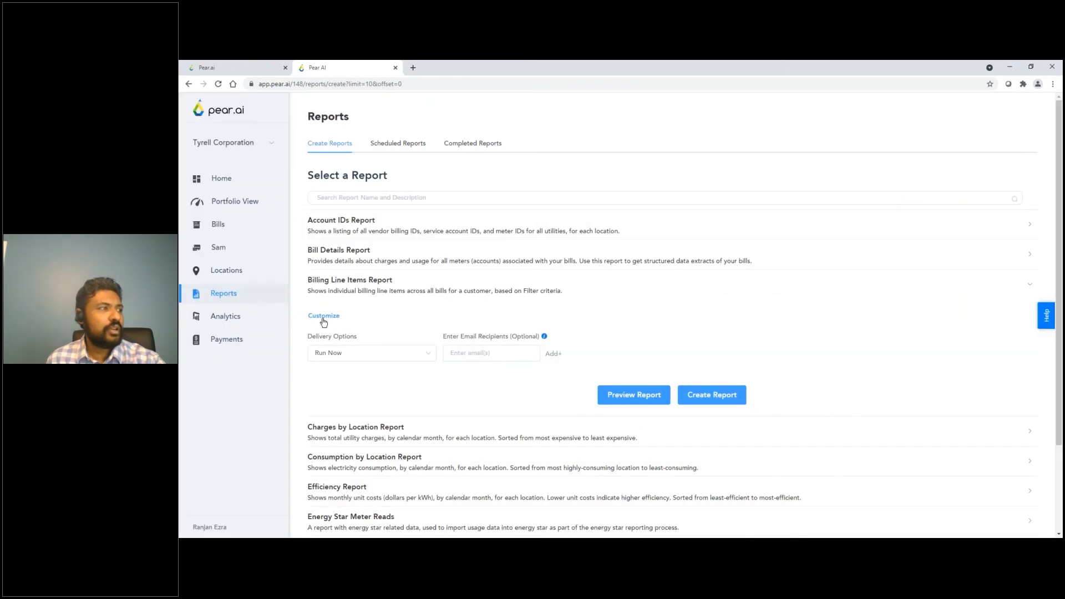
# Customize the Billing Line Items Report with the line item description "eff", preview it and check its delivery options.
pyautogui.click(324, 317)
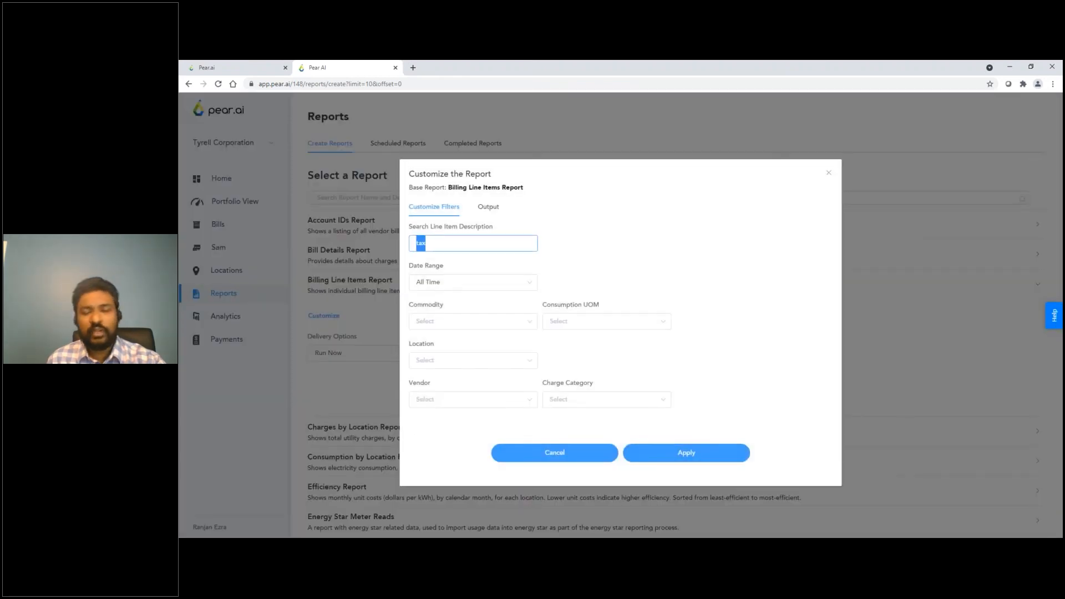
pyautogui.write('eff')
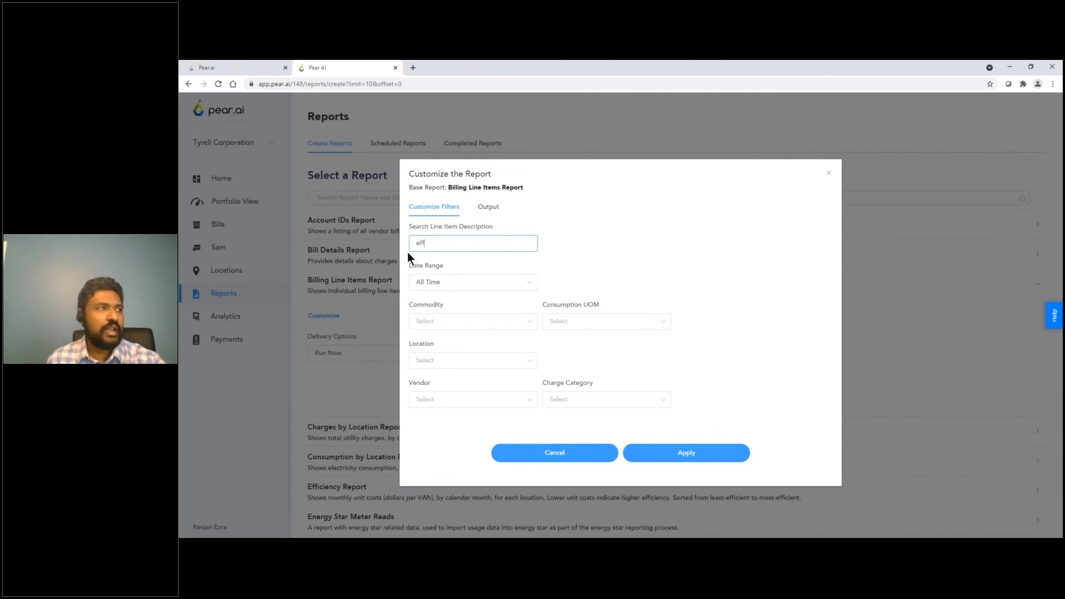
pyautogui.click(651, 455)
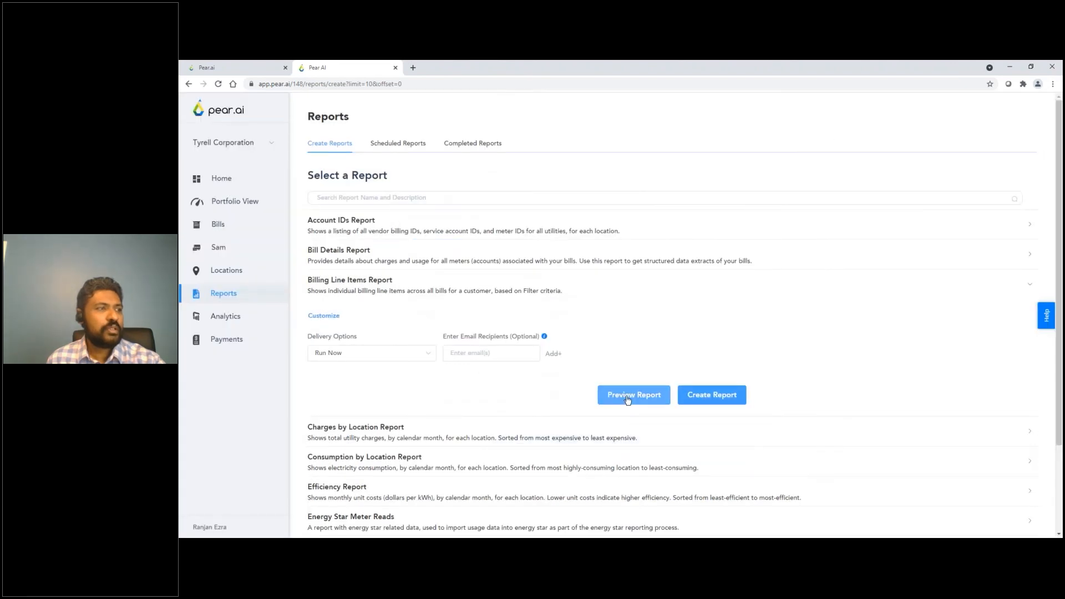
pyautogui.click(627, 398)
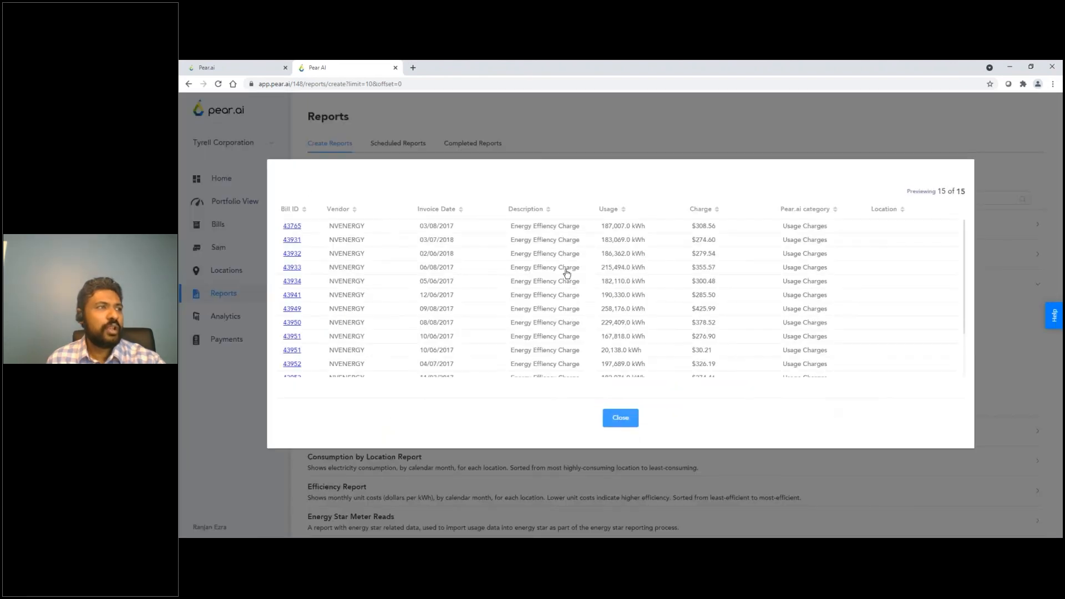
pyautogui.click(619, 422)
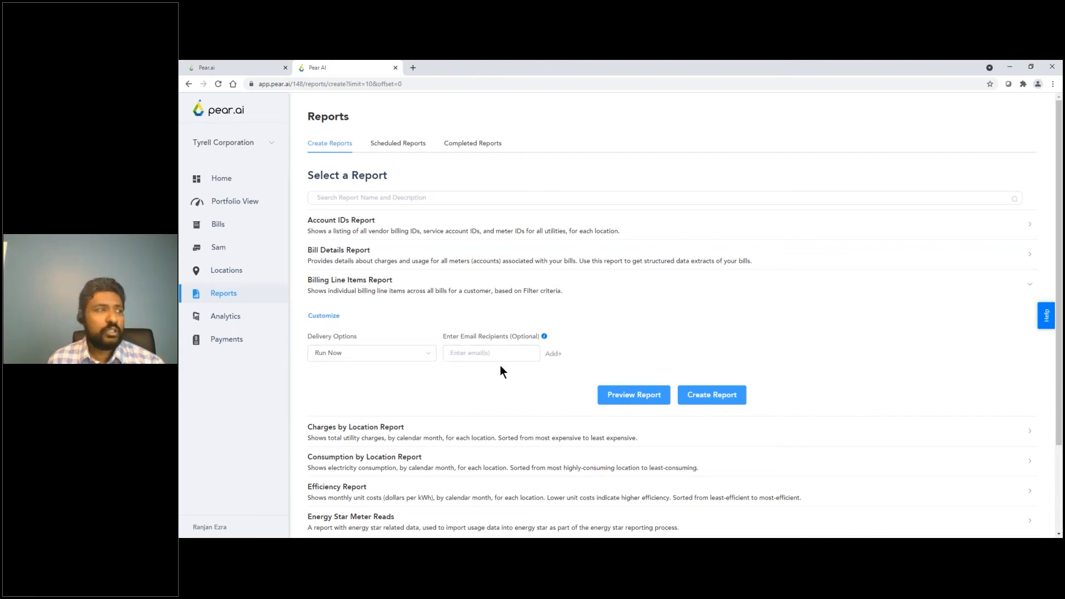
pyautogui.click(400, 356)
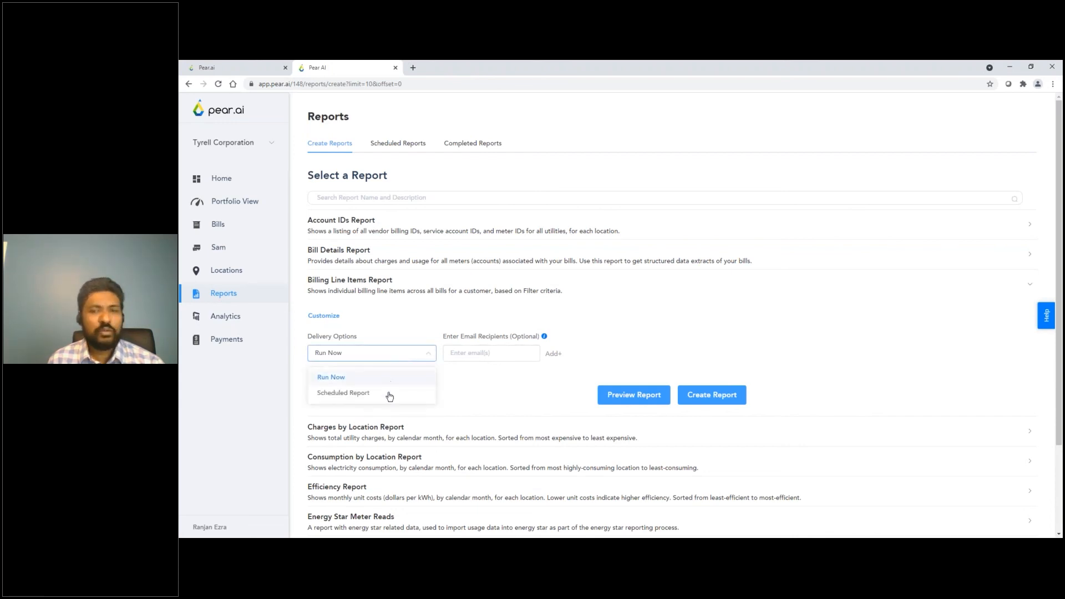
pyautogui.click(481, 354)
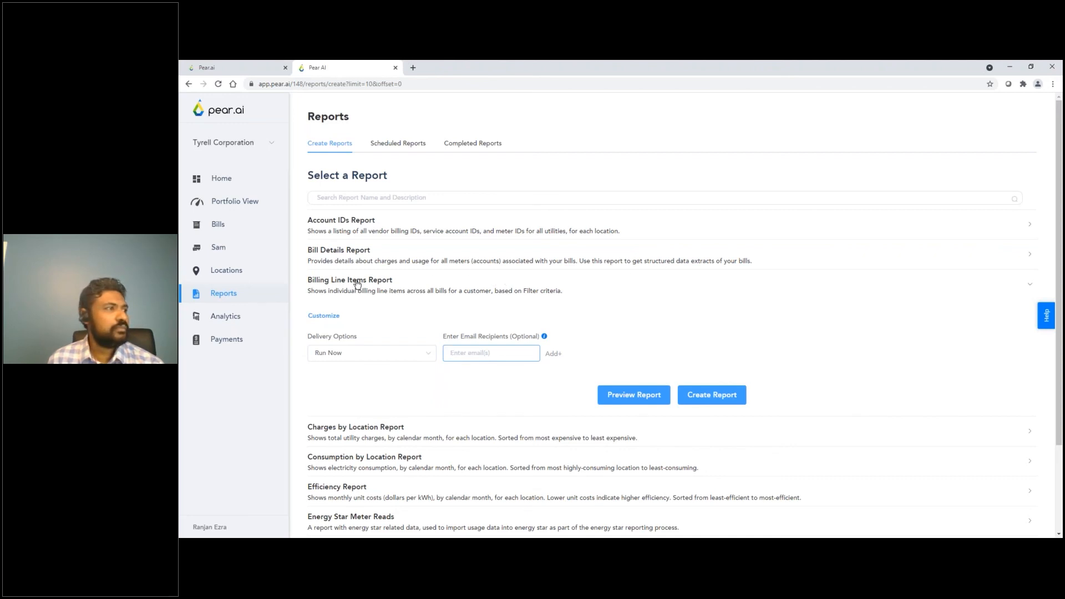
# Open the Bills list and review the choices of its Vendor, Location and Commodity filters.
pyautogui.click(245, 230)
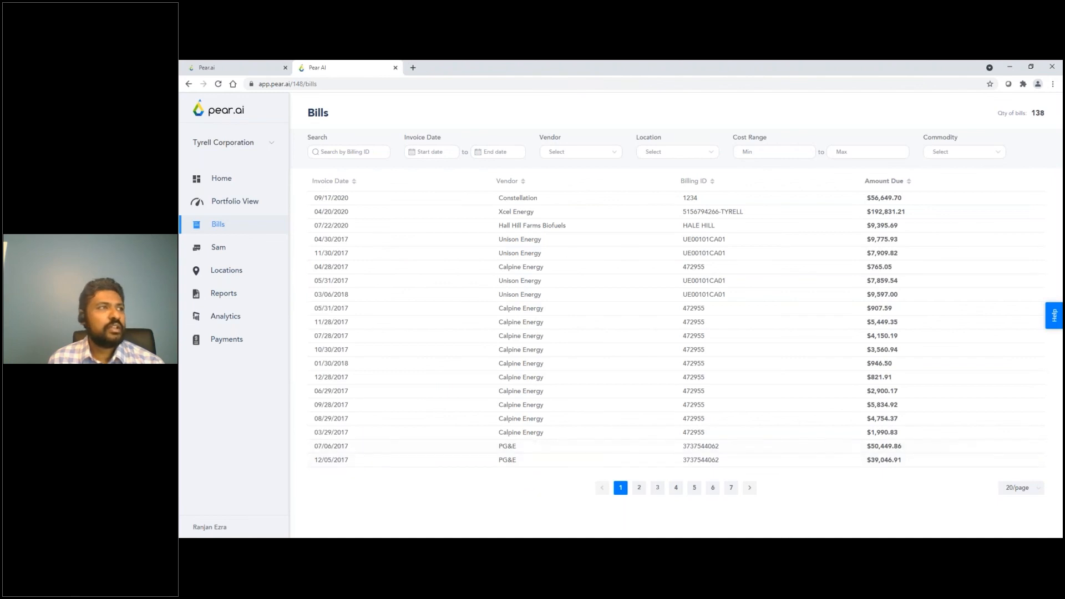
pyautogui.click(597, 152)
pyautogui.click(688, 152)
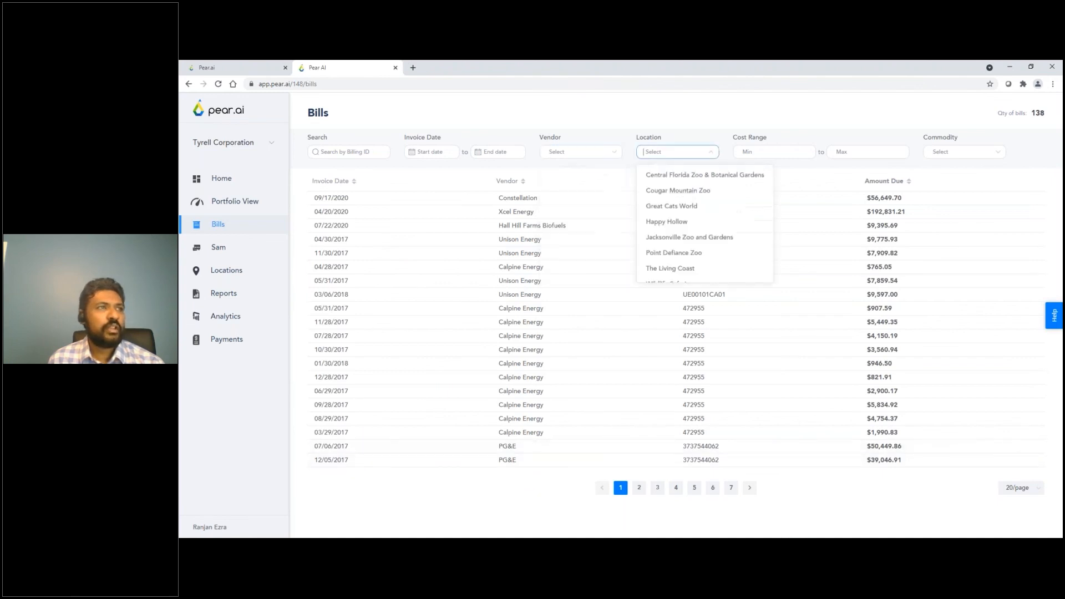
pyautogui.click(957, 155)
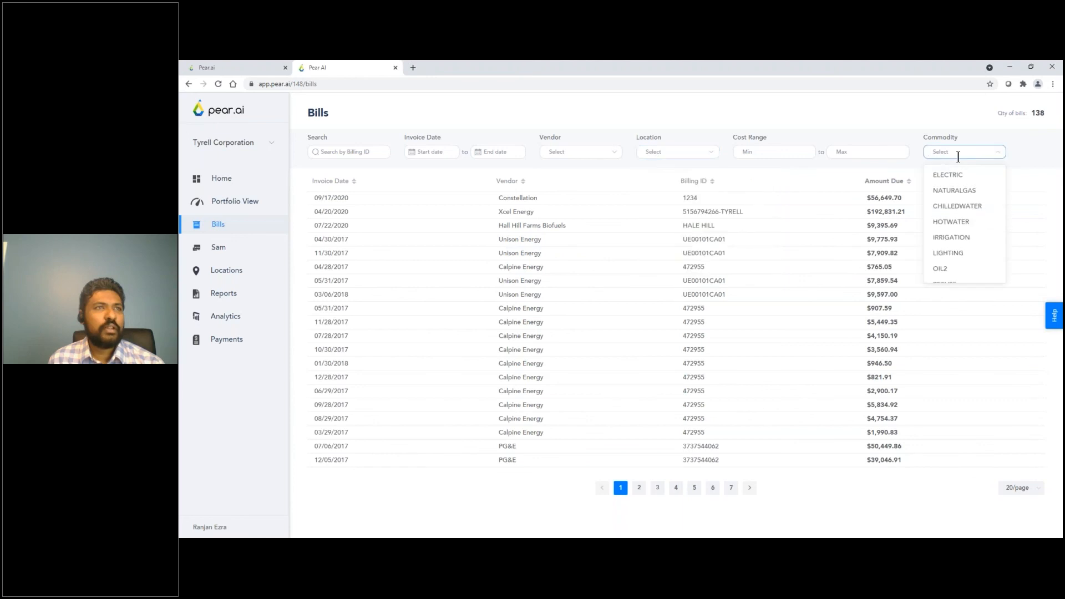
# Open the Constellation bill dated 09/17/2020 and examine its service accounts, usage information and charges.
pyautogui.click(606, 202)
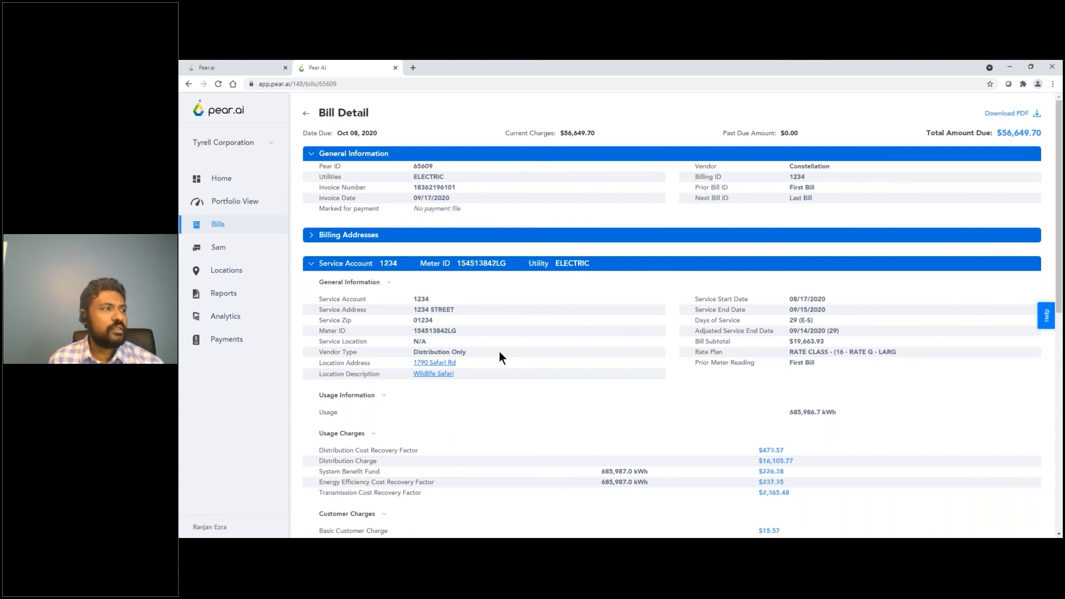
pyautogui.scroll(-2, 503, 355)
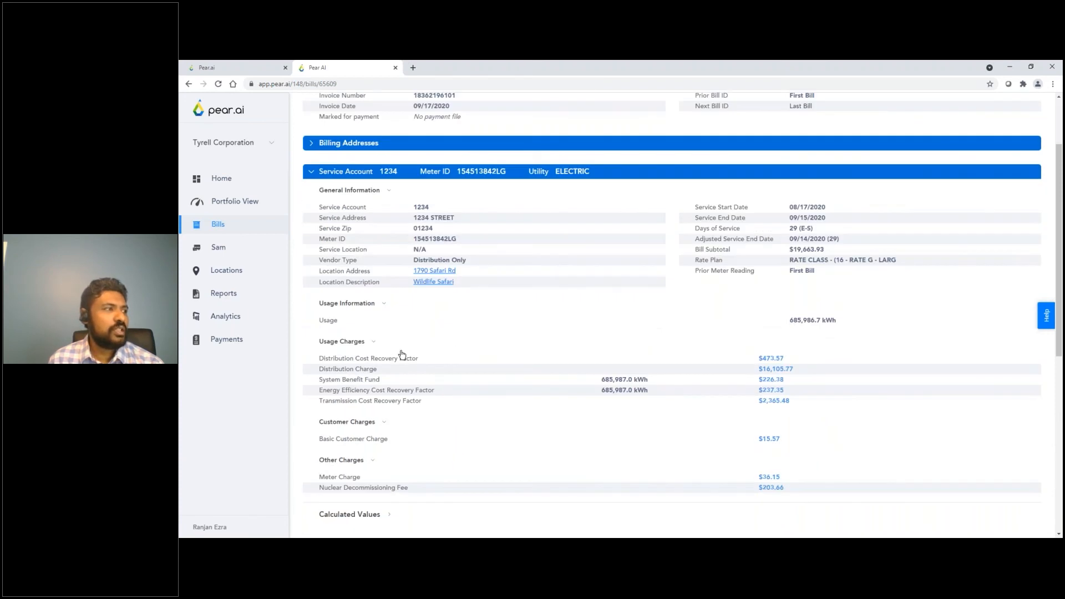
pyautogui.scroll(-3, 411, 388)
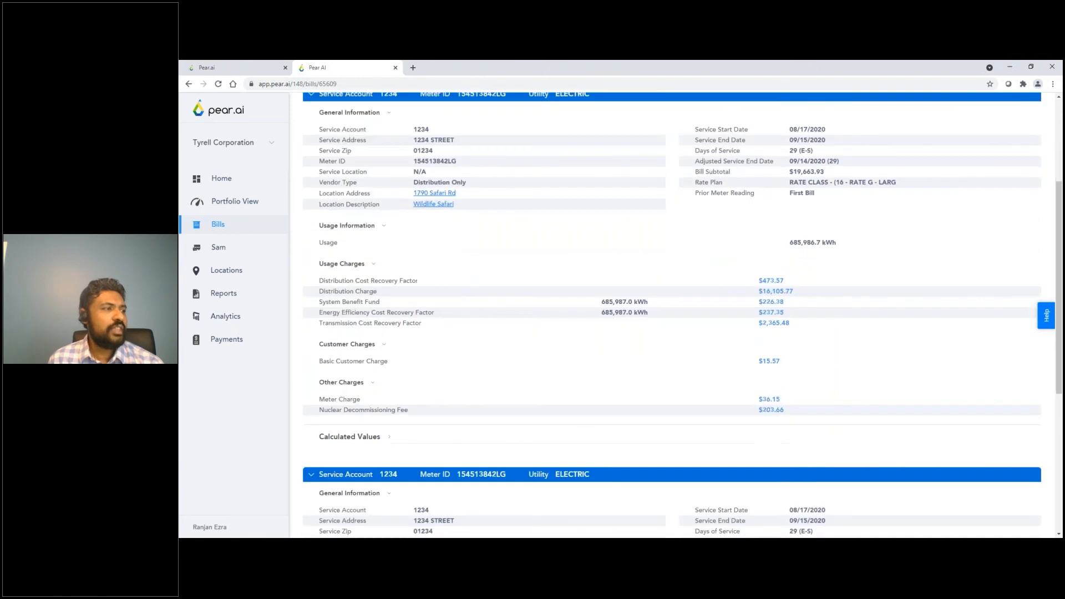
pyautogui.scroll(-4, 412, 390)
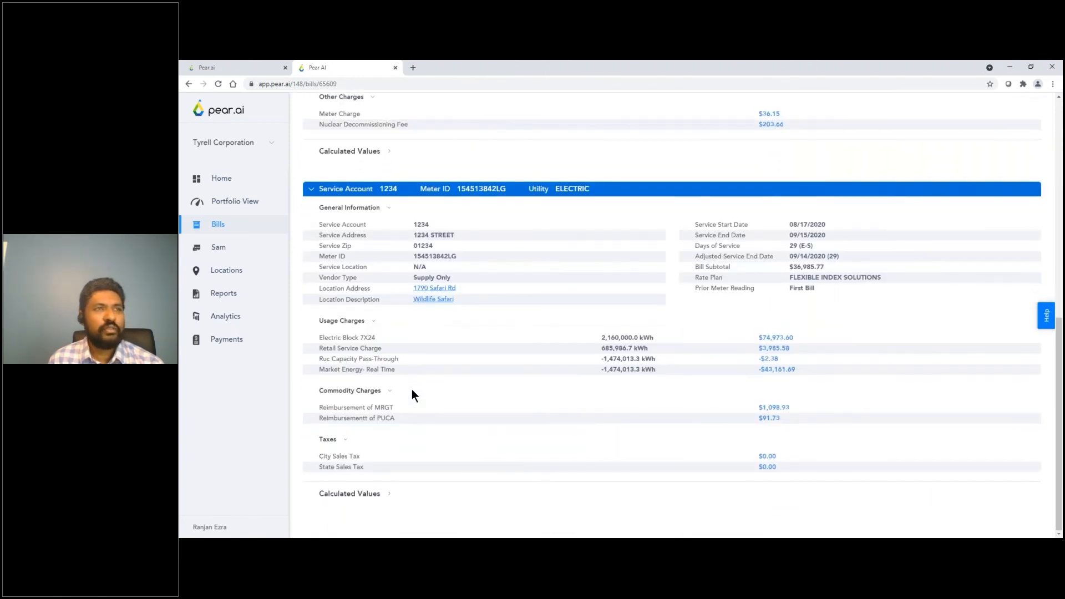
pyautogui.scroll(10, 412, 388)
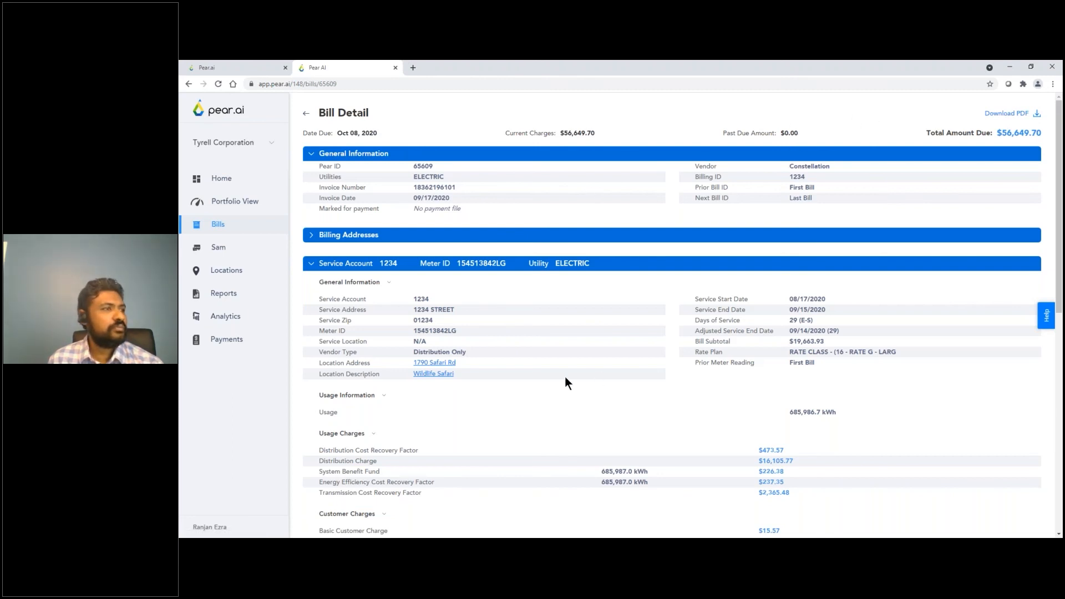
# Open the bill's Wildlife Safari location and review the account choices for its cost and consumption histories.
pyautogui.click(435, 373)
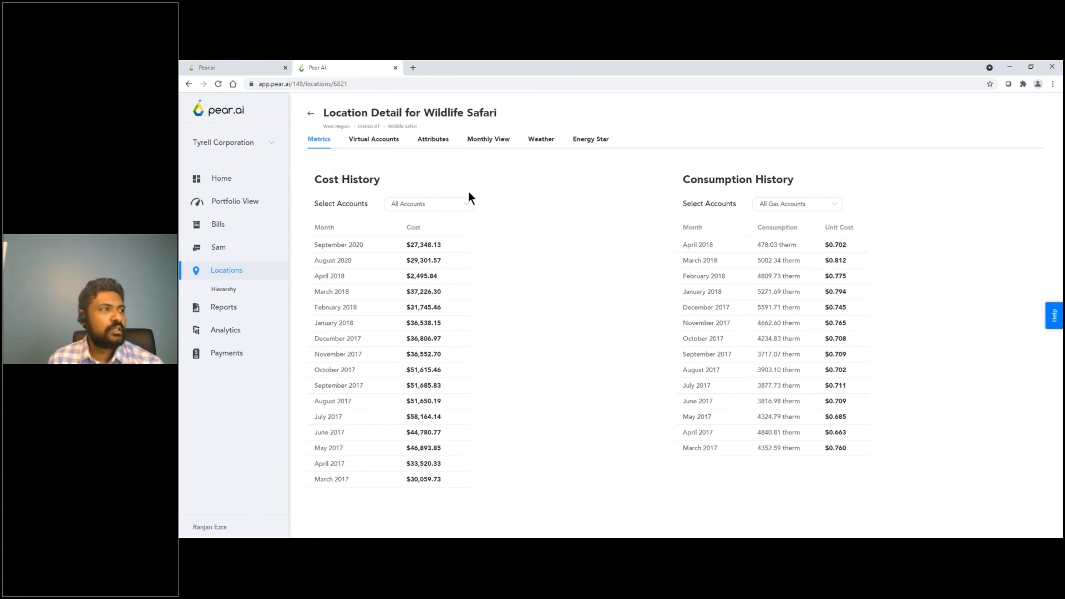
pyautogui.click(429, 204)
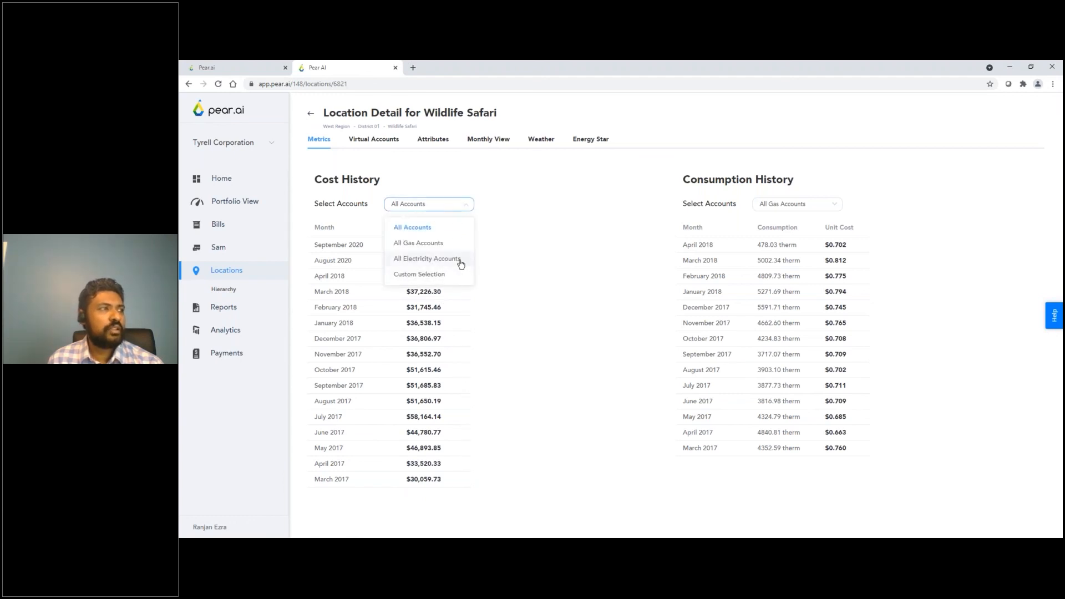
pyautogui.click(597, 245)
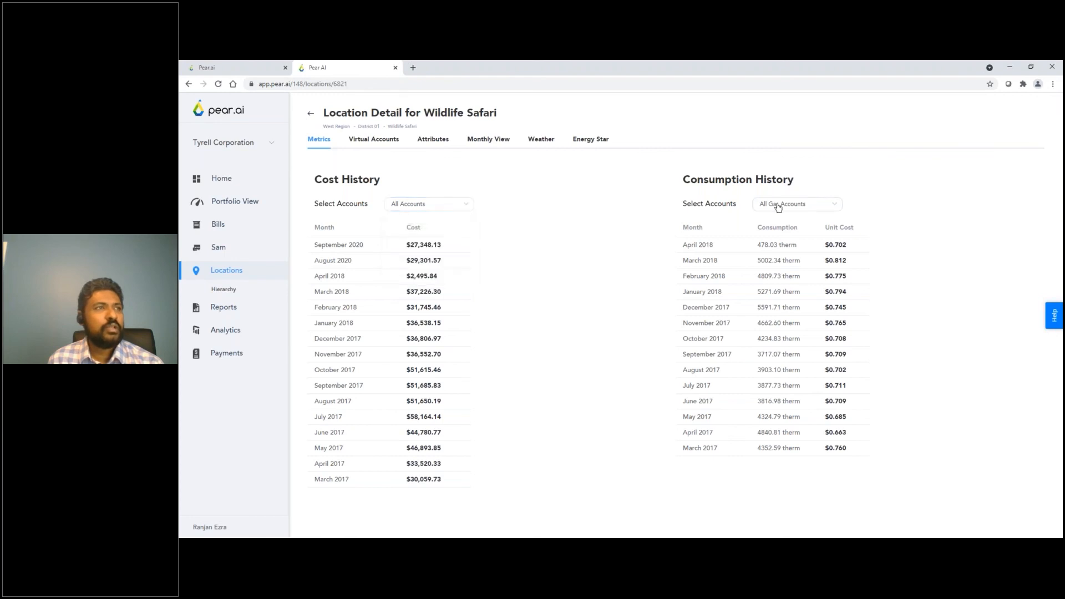
pyautogui.click(781, 206)
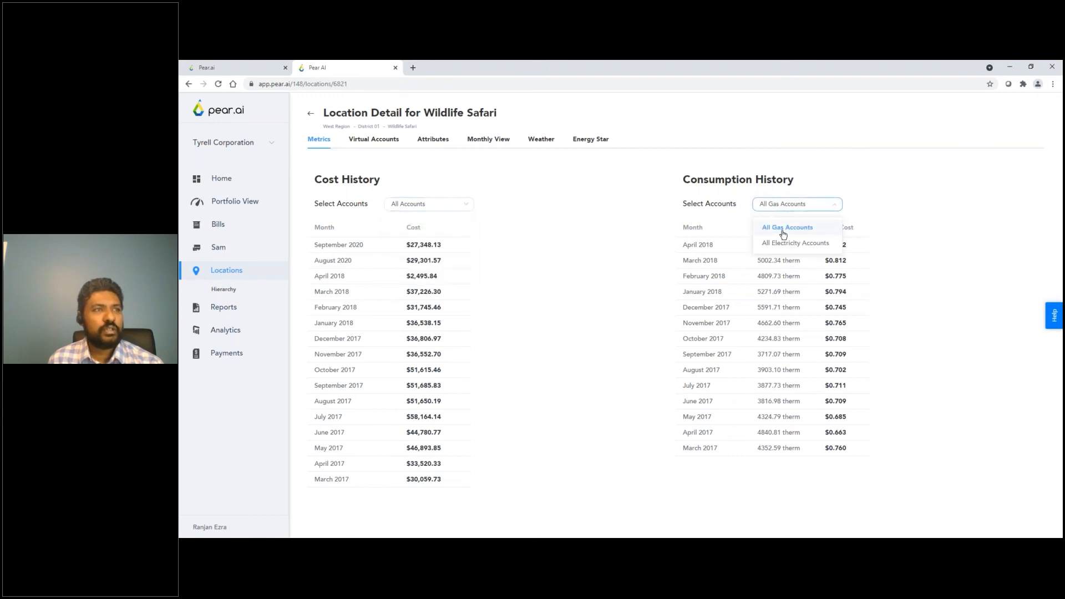
pyautogui.click(624, 285)
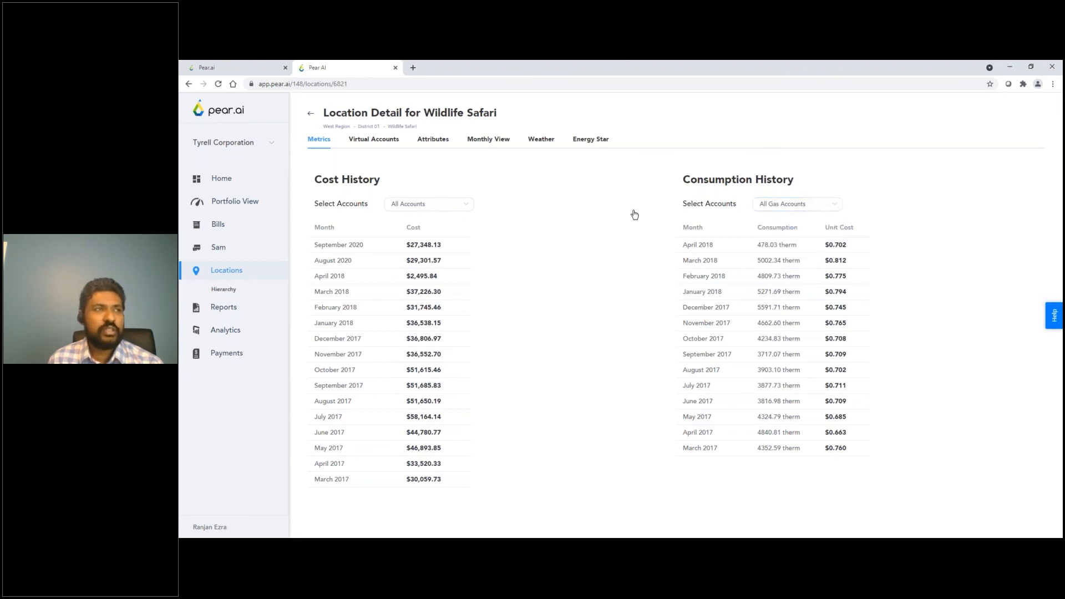
# In Wildlife Safari's Monthly View, inspect the calculated values of the first September 2020 bill entry and close them.
pyautogui.click(491, 145)
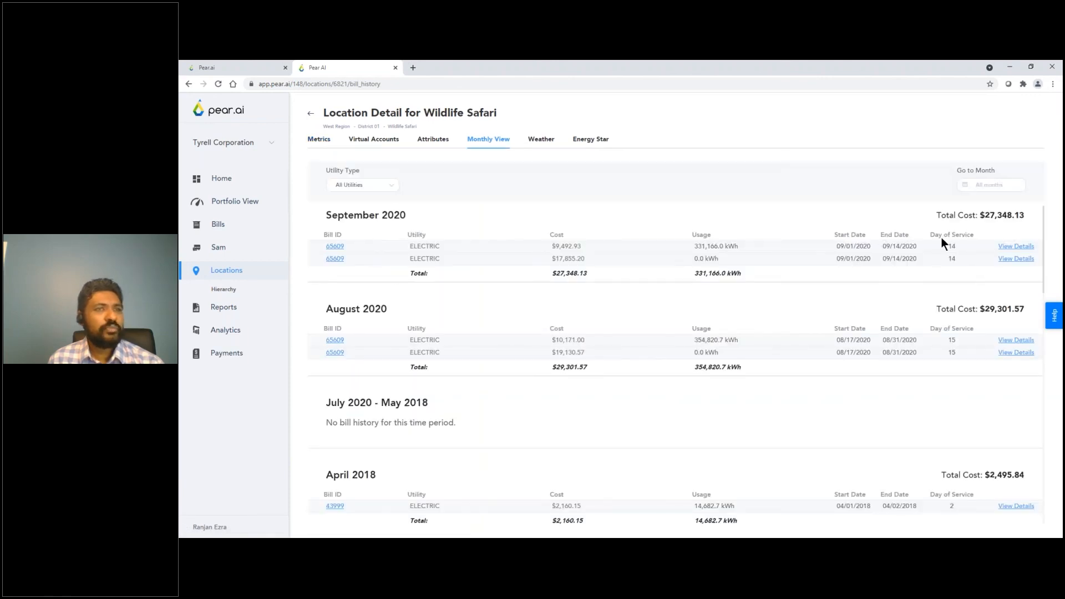
pyautogui.click(1021, 248)
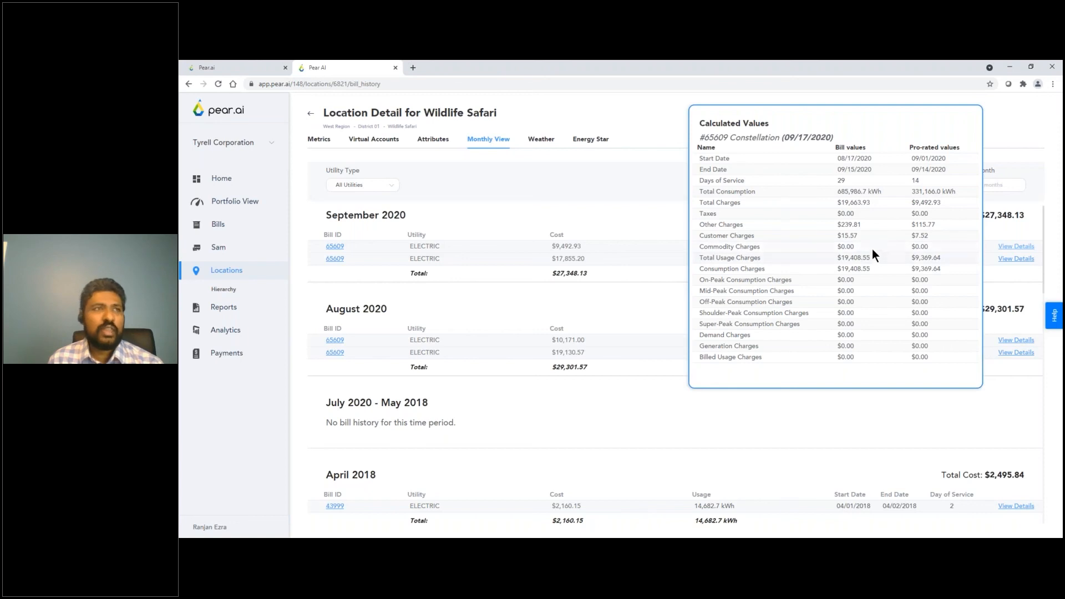
pyautogui.click(1000, 151)
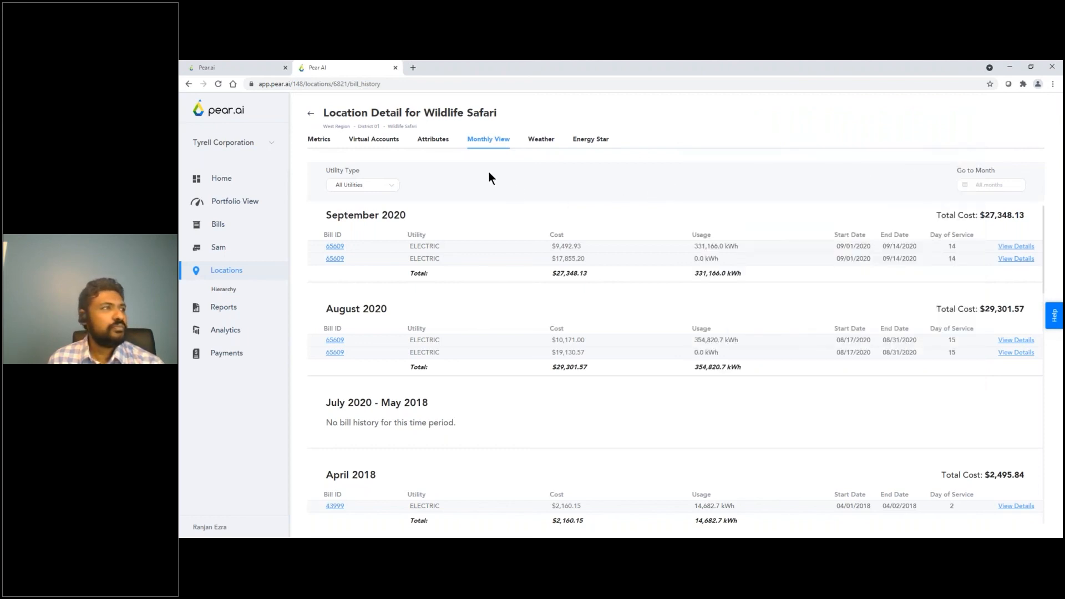
# Show Wildlife Safari's weather data for April 2020.
pyautogui.click(537, 144)
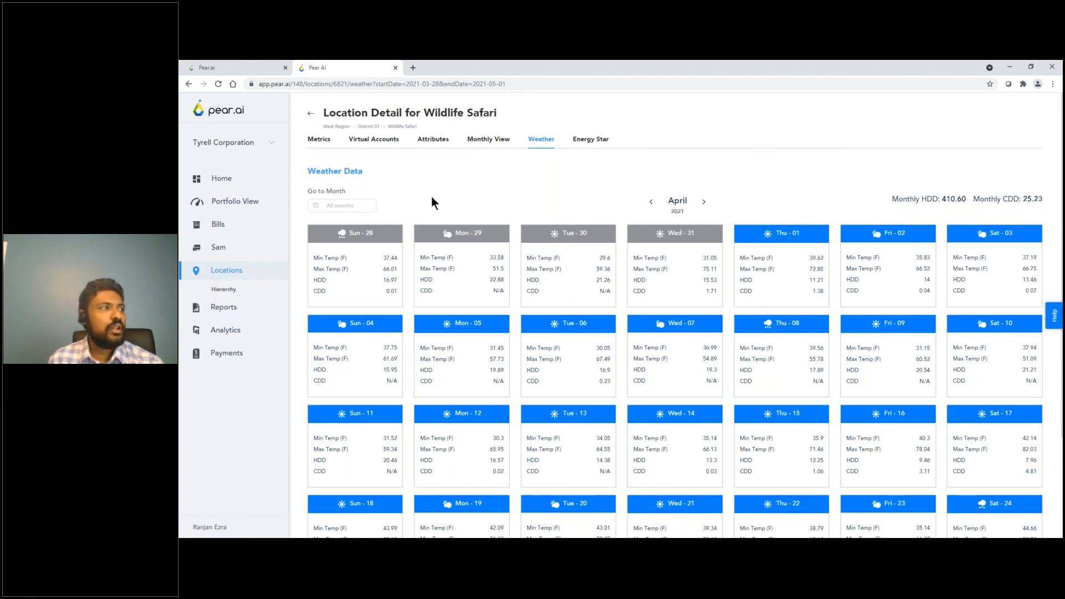
pyautogui.click(370, 207)
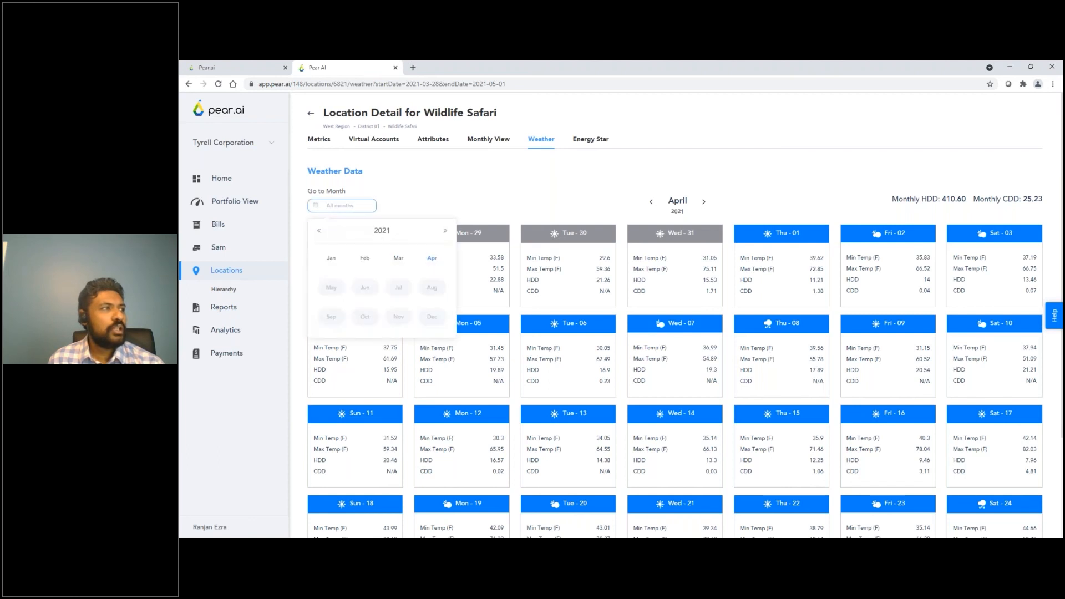
pyautogui.click(318, 228)
pyautogui.click(320, 232)
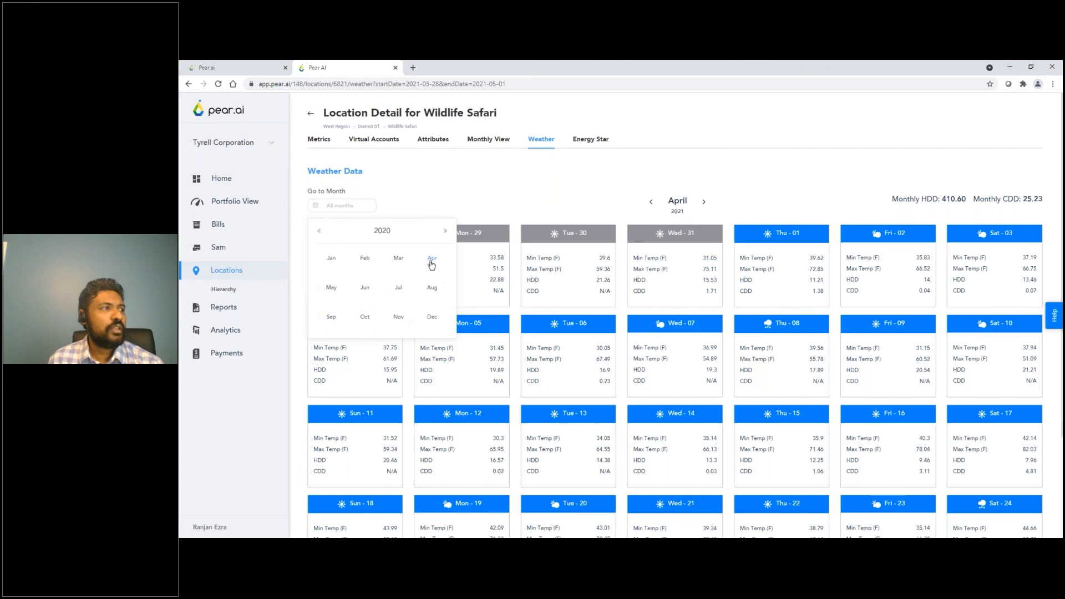
pyautogui.click(432, 263)
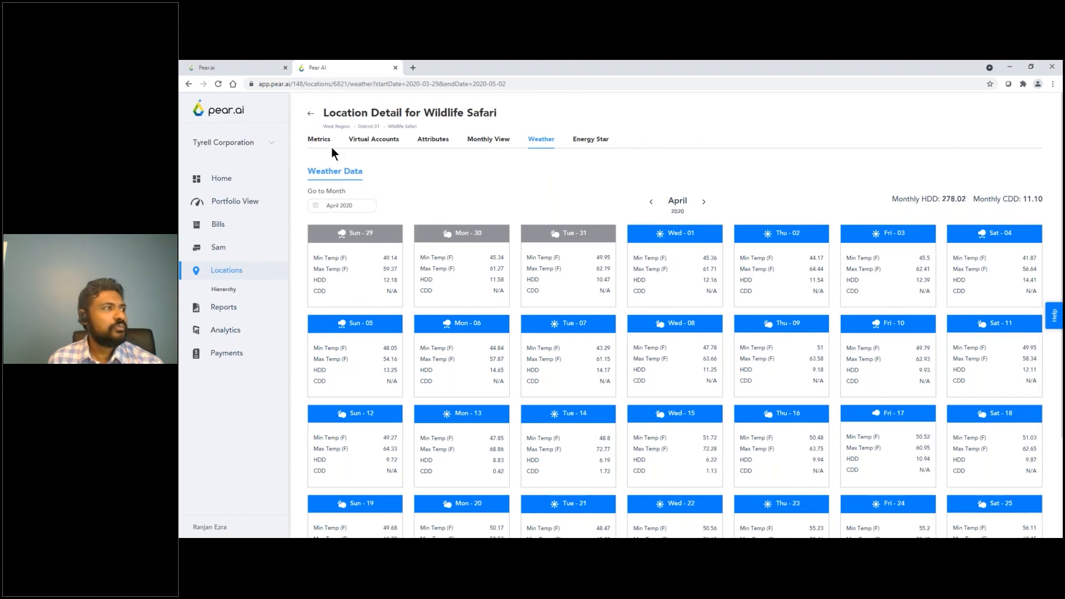
# Return to the Locations list and open the Energy Star property details of Great Cats World.
pyautogui.click(229, 277)
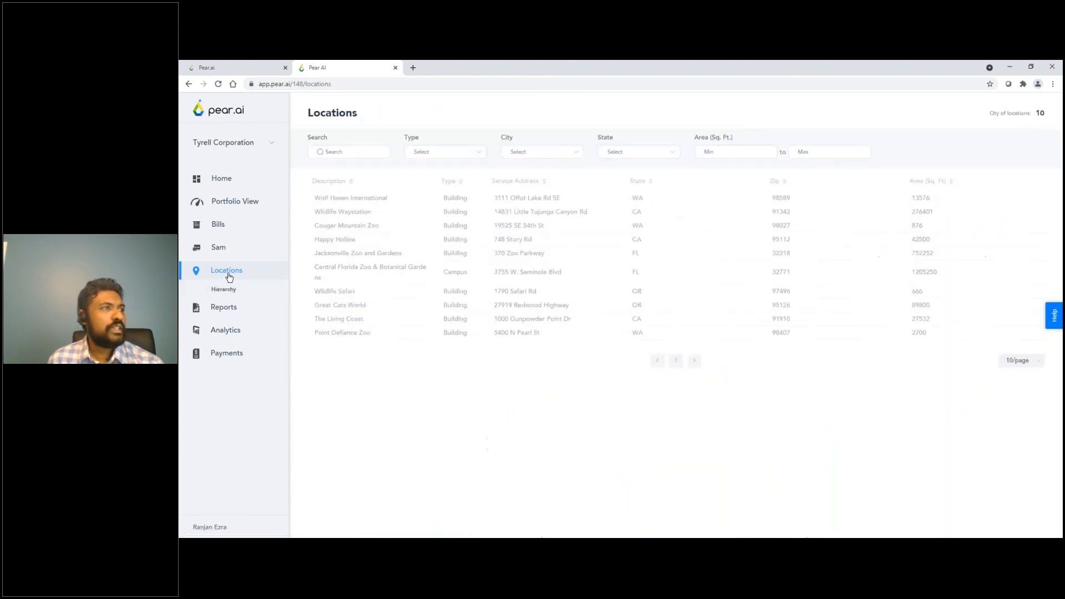
pyautogui.click(354, 306)
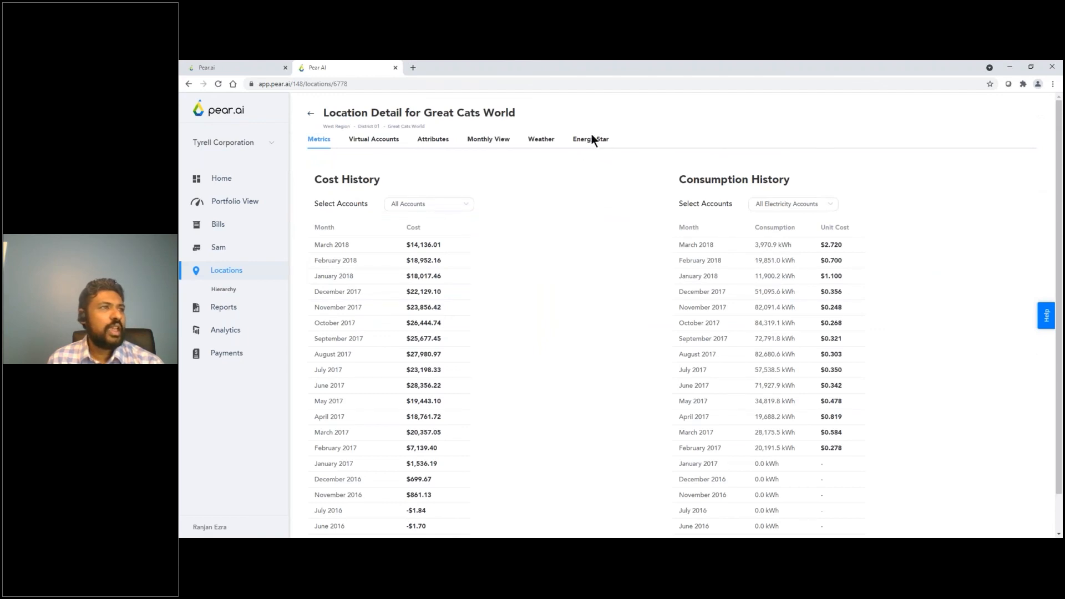
pyautogui.click(577, 140)
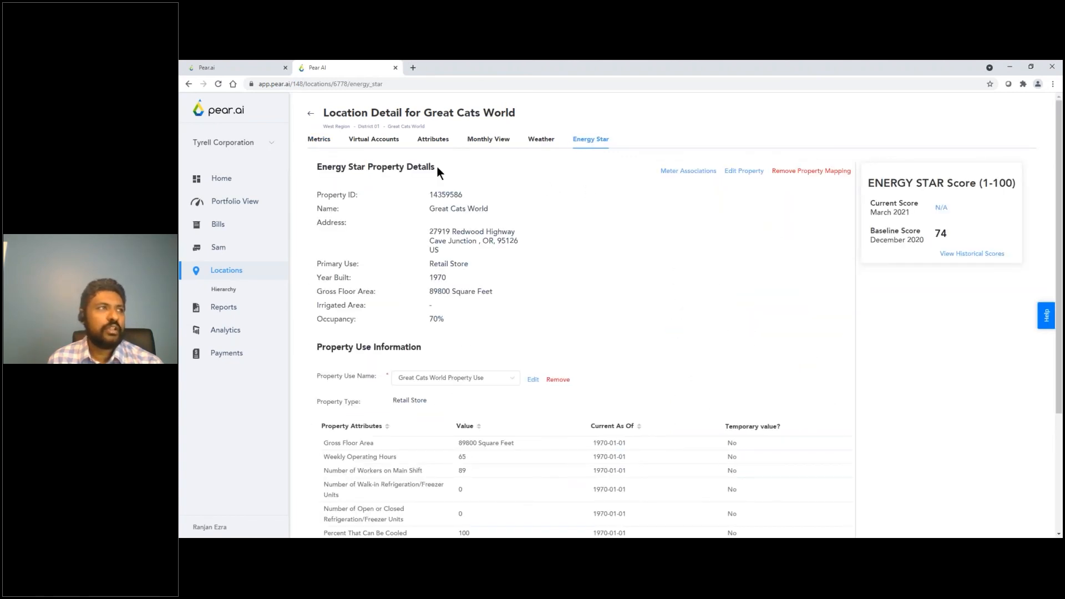
# View the Payment Files page and return to the Home page.
pyautogui.click(222, 178)
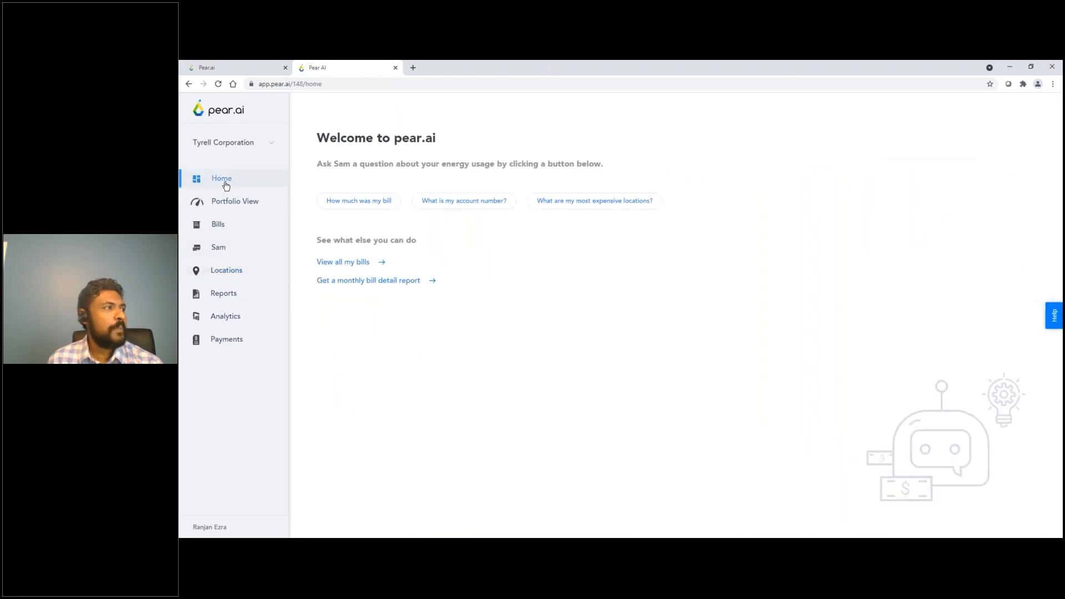
pyautogui.click(228, 346)
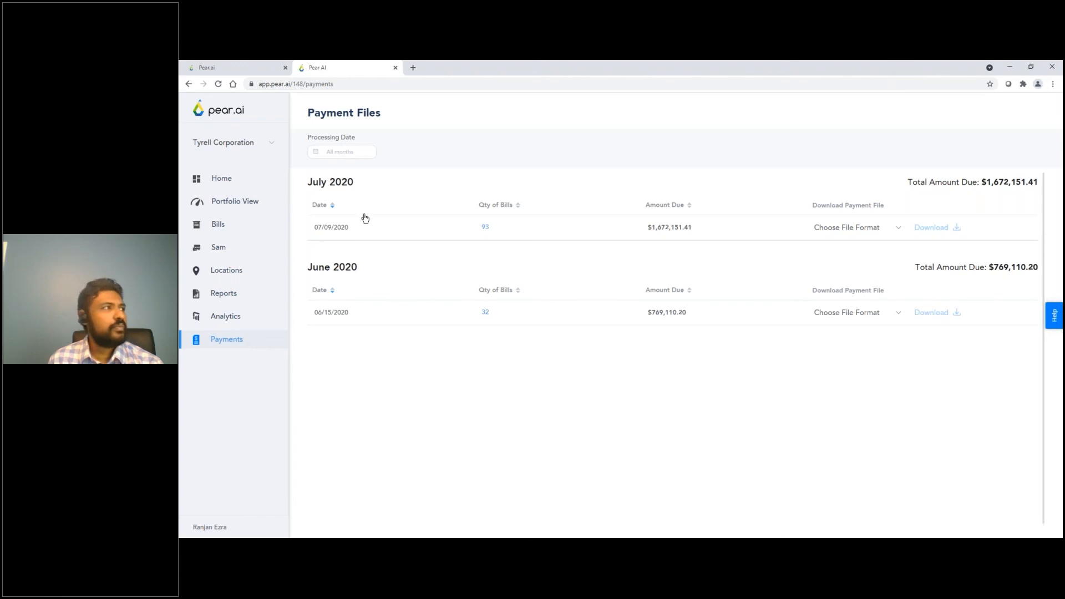
pyautogui.click(245, 181)
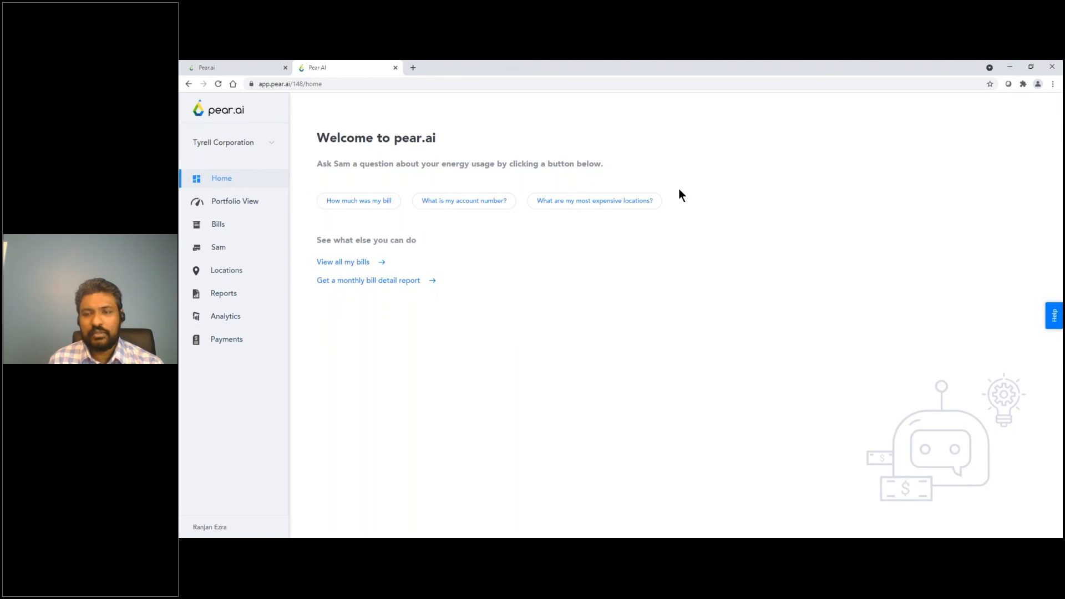
# Switch to the slide presentation and show the "Solving Problems with Pear.ai" slide.
pyautogui.hotkey('alt', 'Tab')
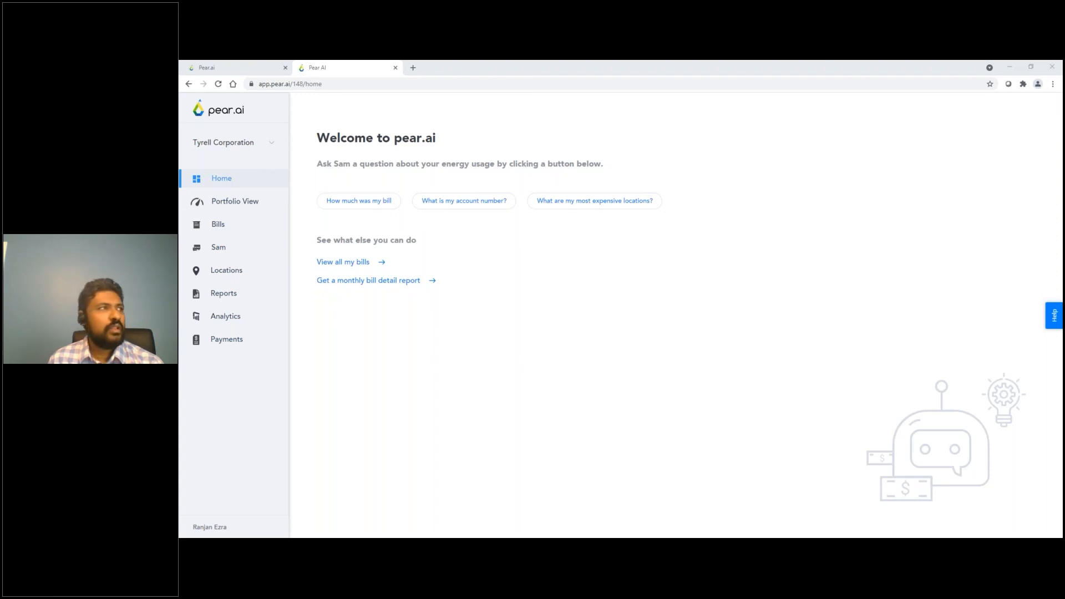
pyautogui.hotkey('alt', 'Tab')
pyautogui.press('Right')
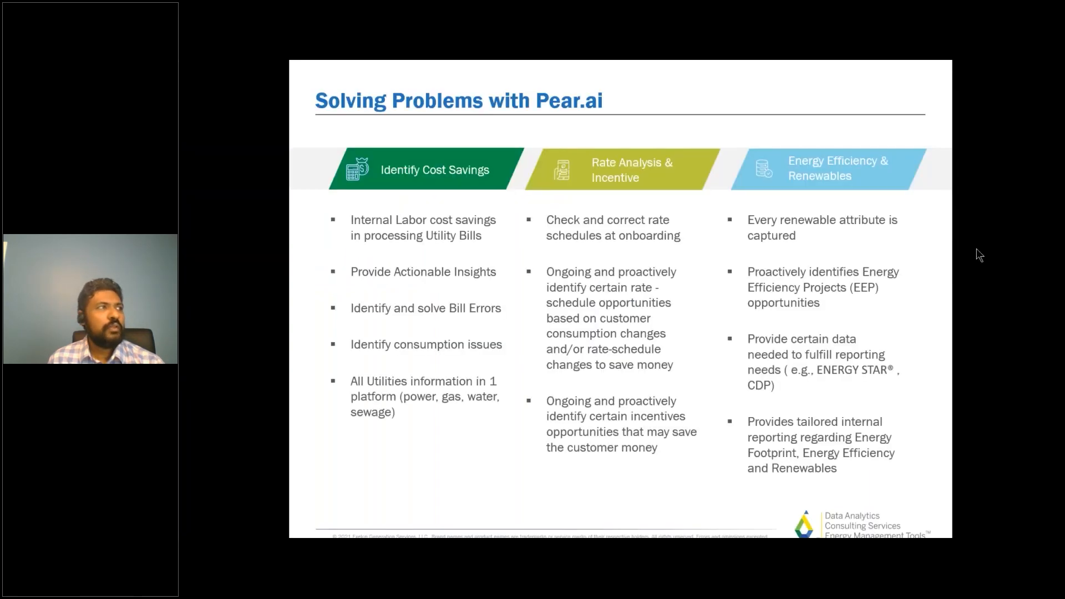